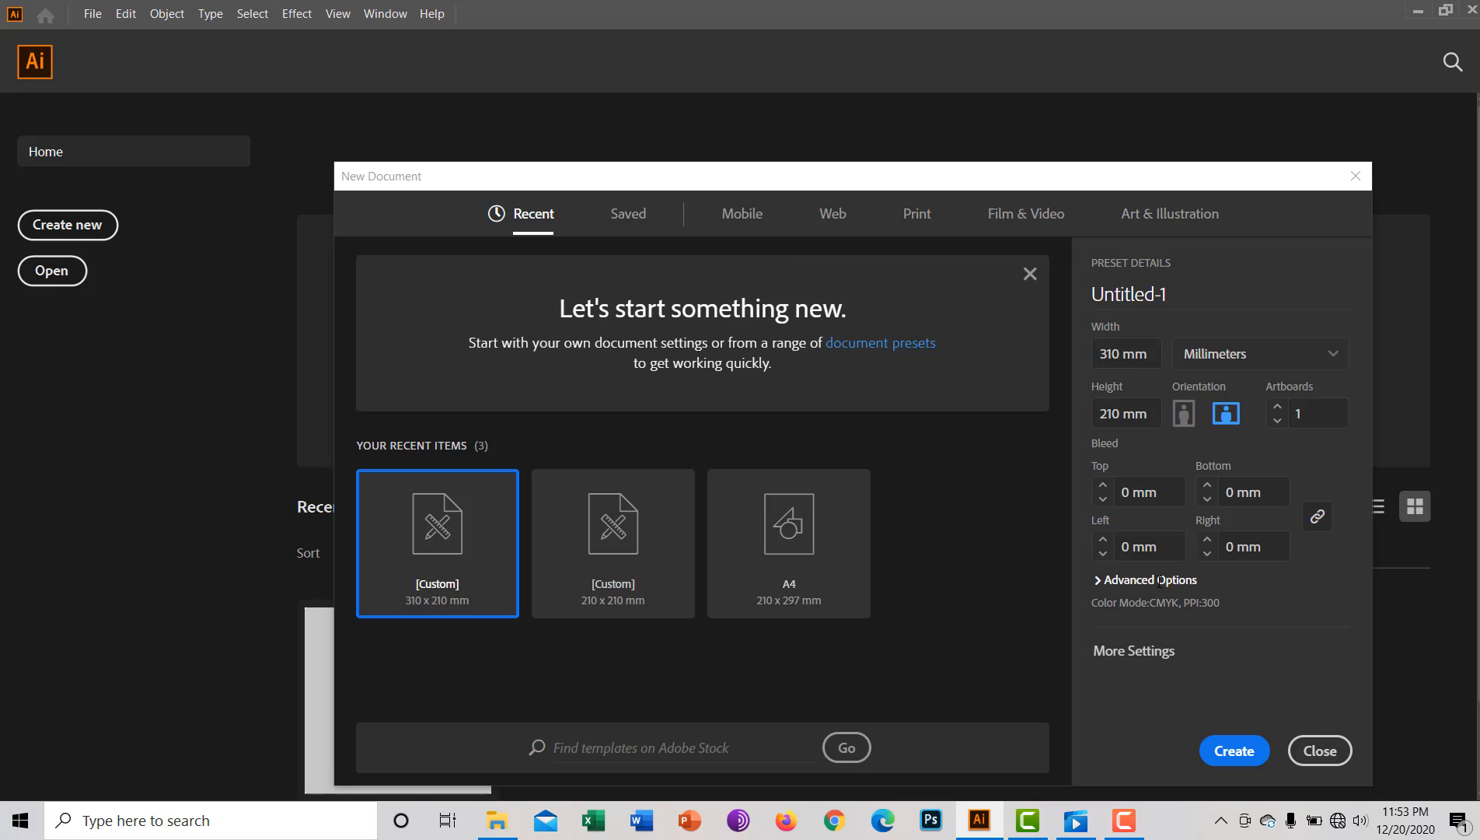
Name the new document P and choose millimetres as its units.
click(1166, 299)
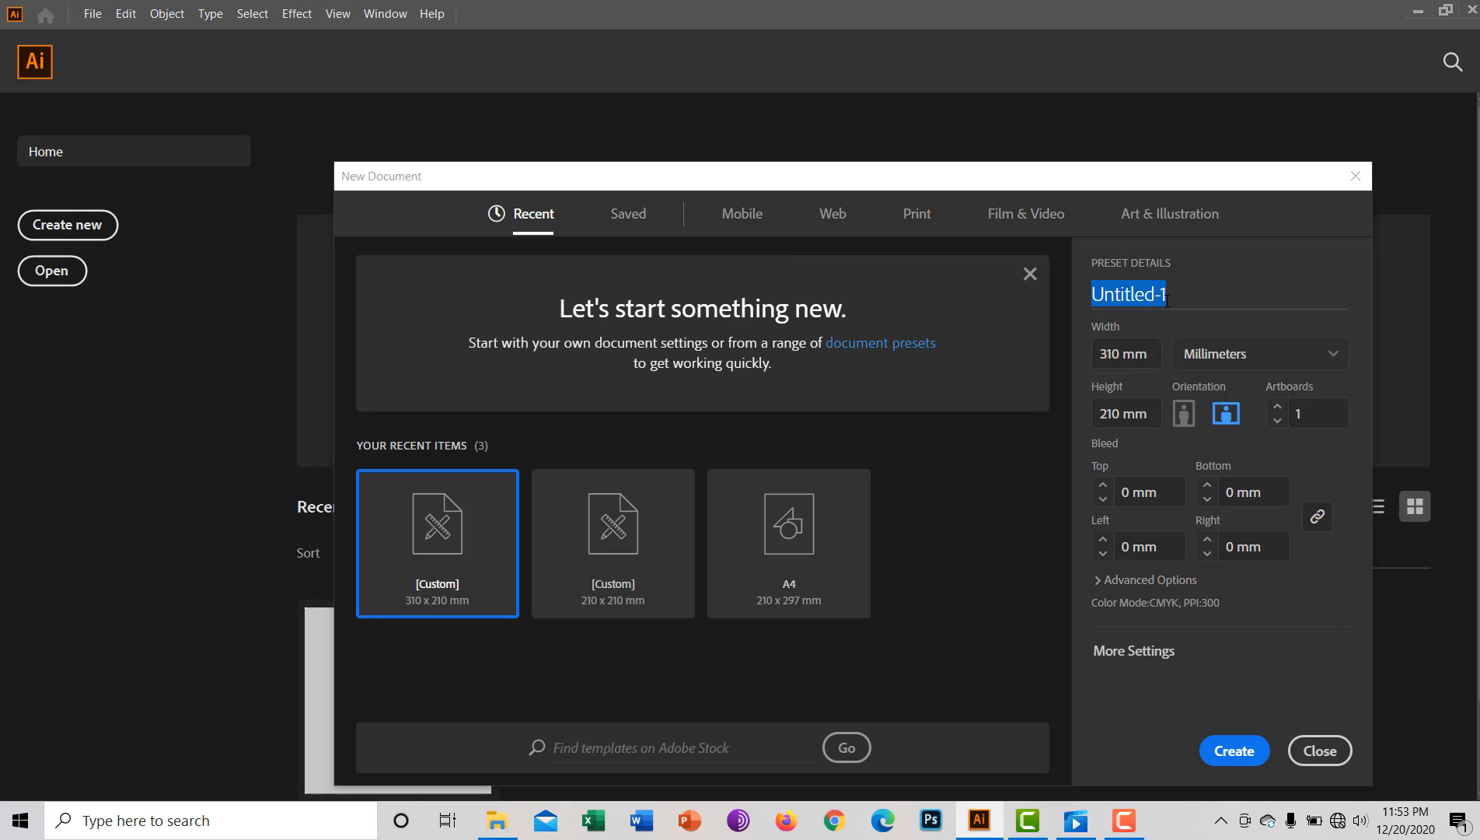
key(BackSpace)
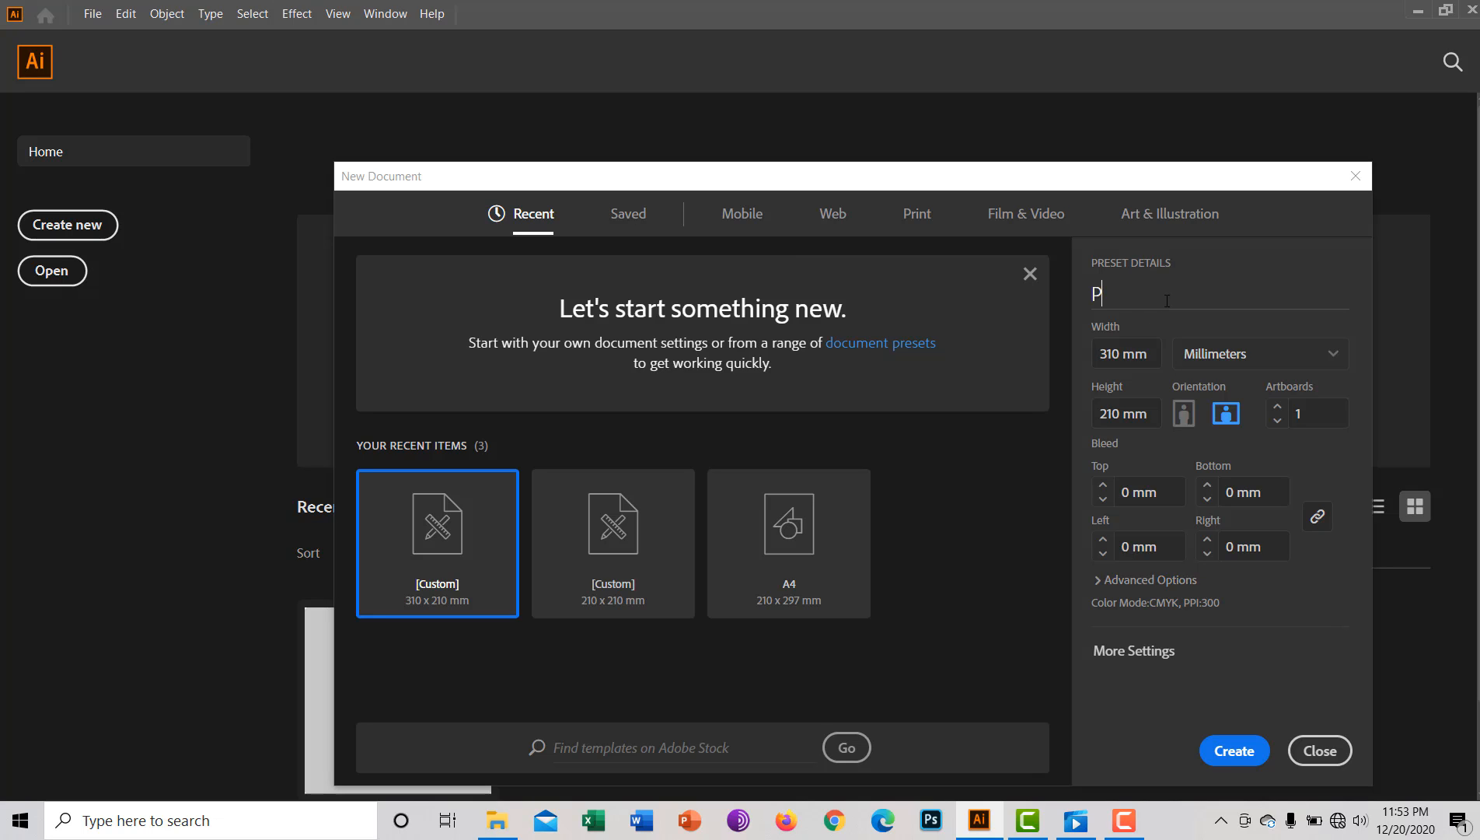
click(1210, 360)
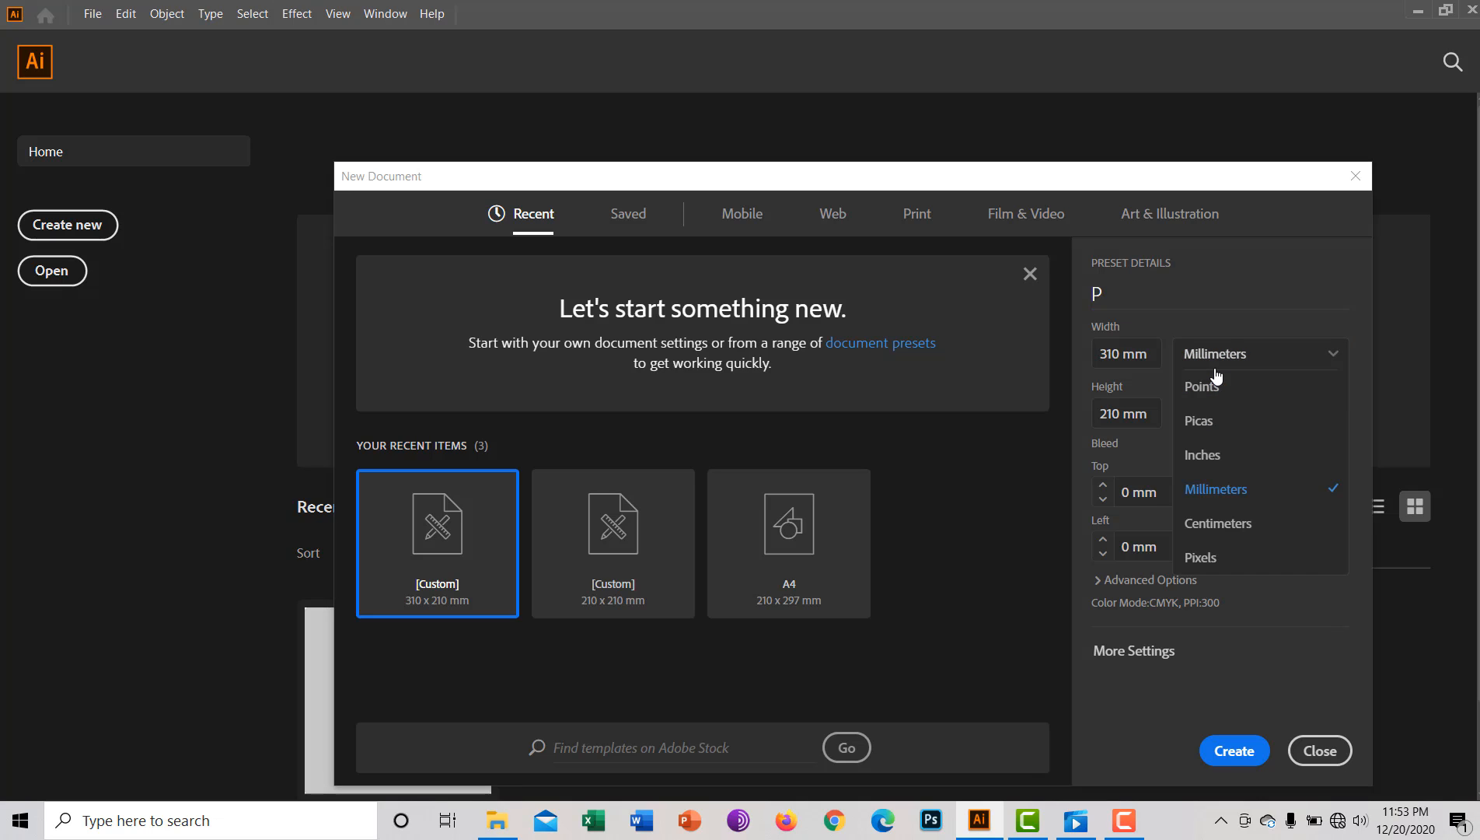
click(1224, 494)
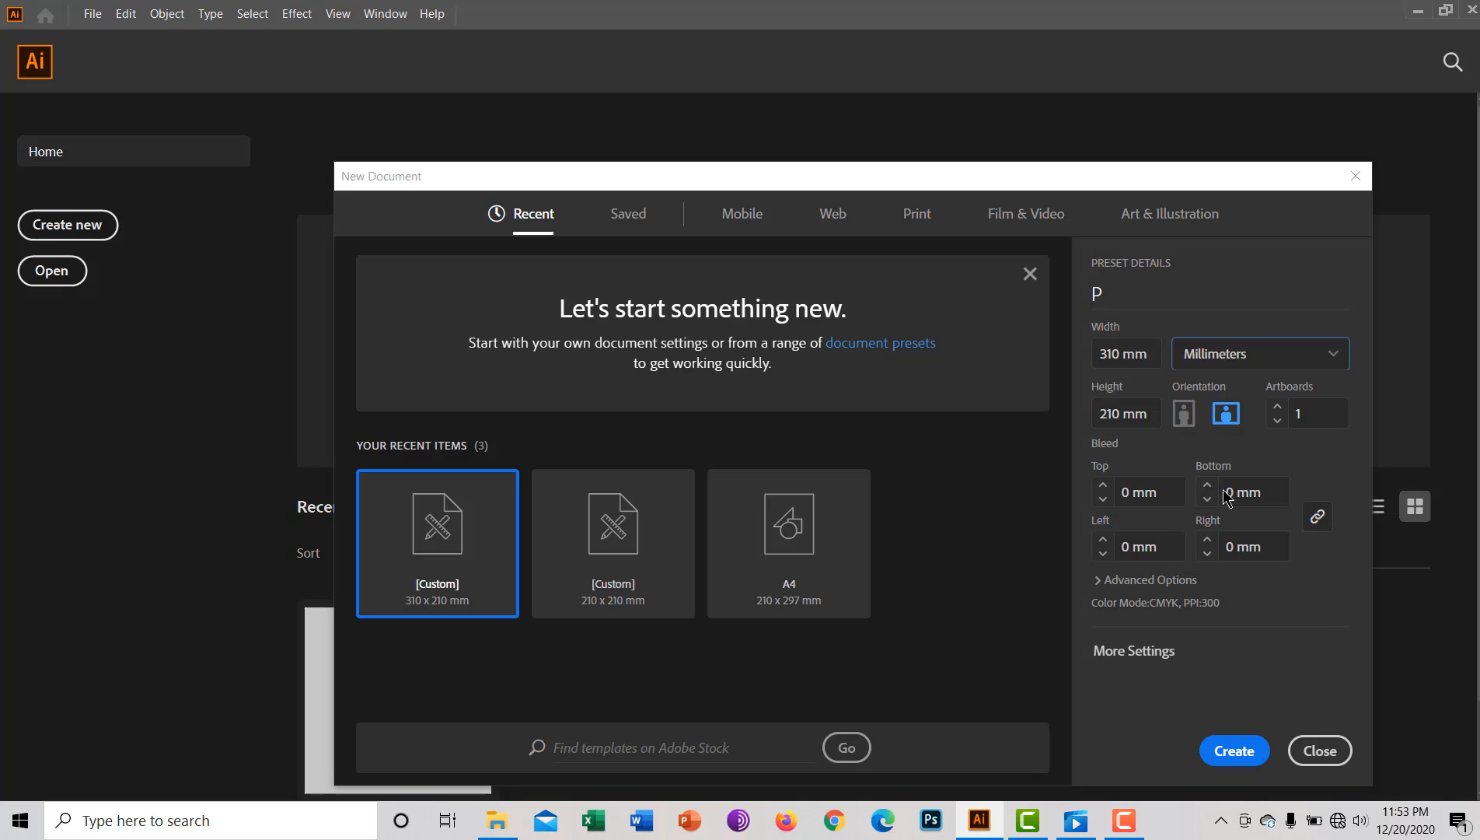
Create the document from the 310 x 210 mm custom preset in landscape orientation.
click(1135, 413)
triple_click(1135, 413)
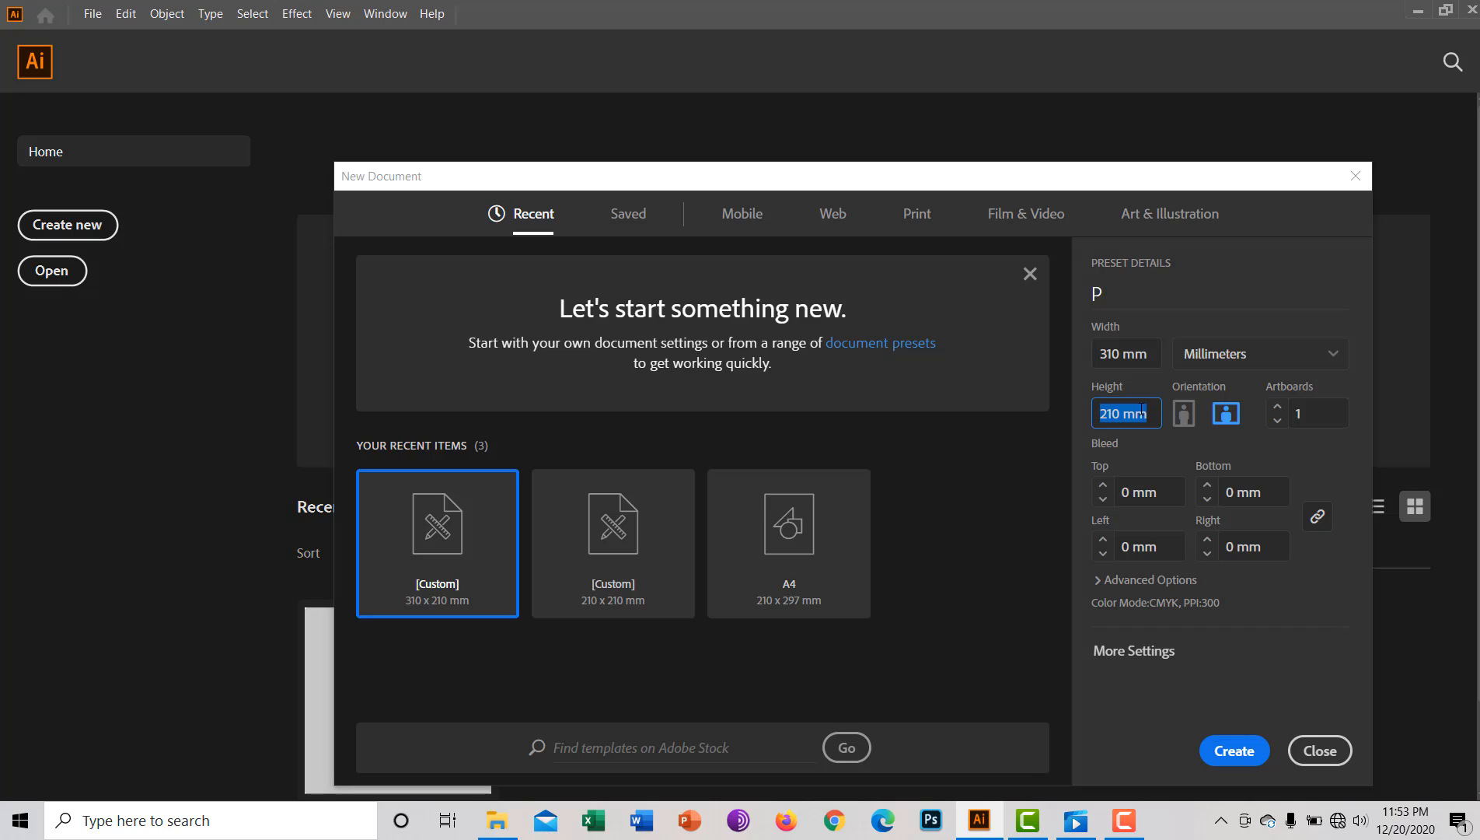
click(1125, 356)
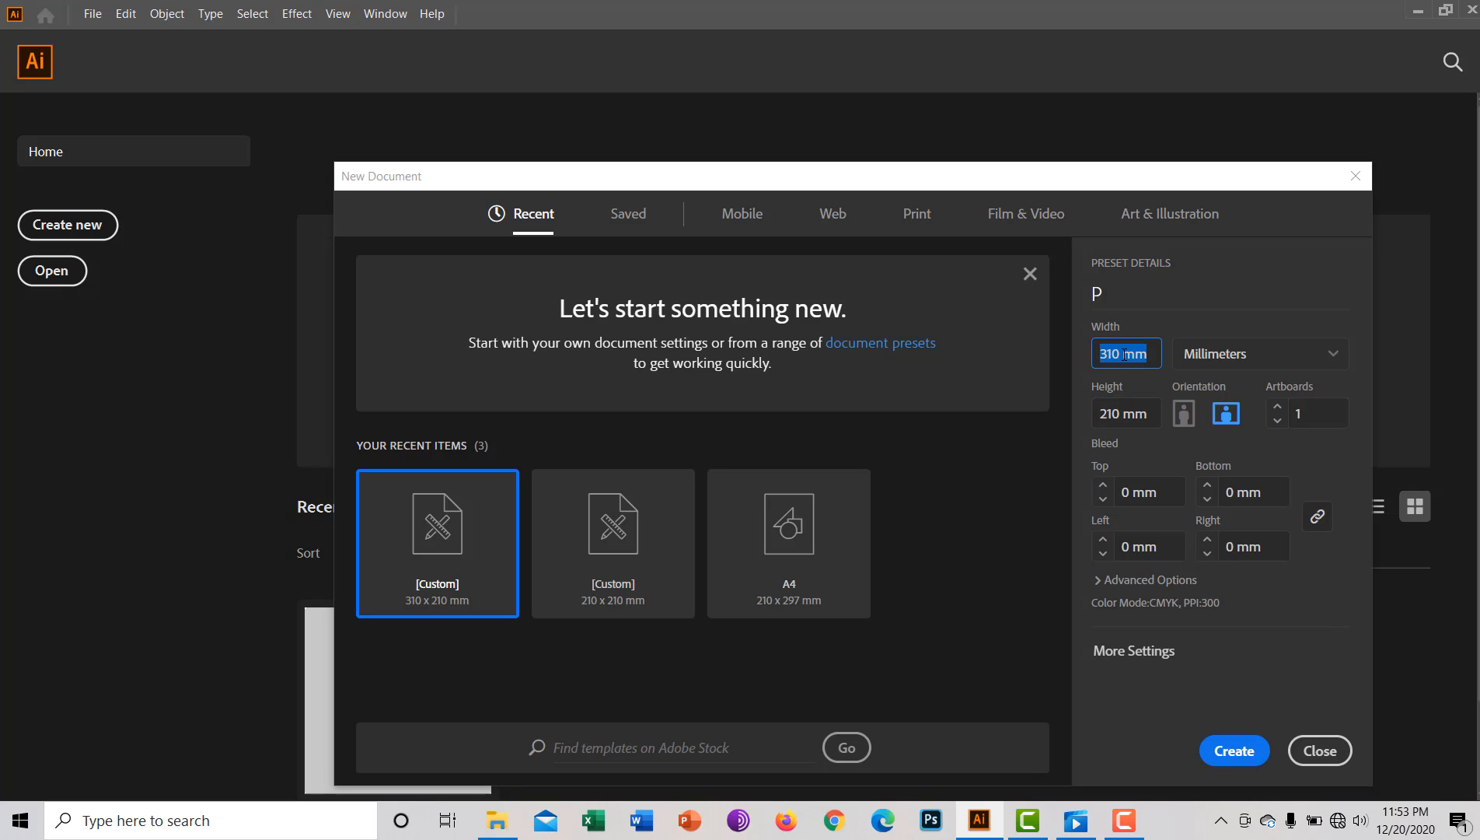
click(1184, 415)
click(1226, 415)
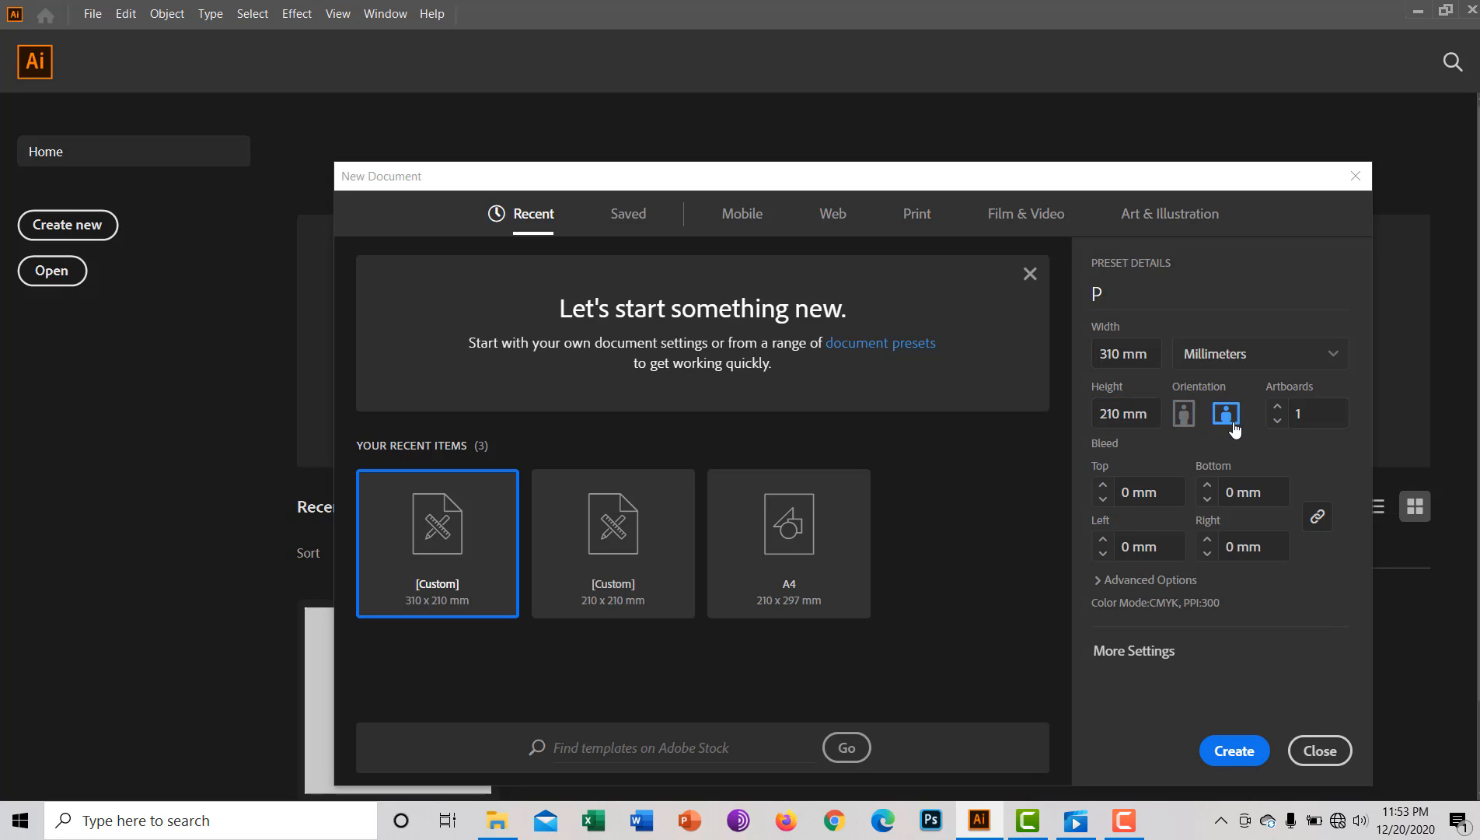
click(683, 563)
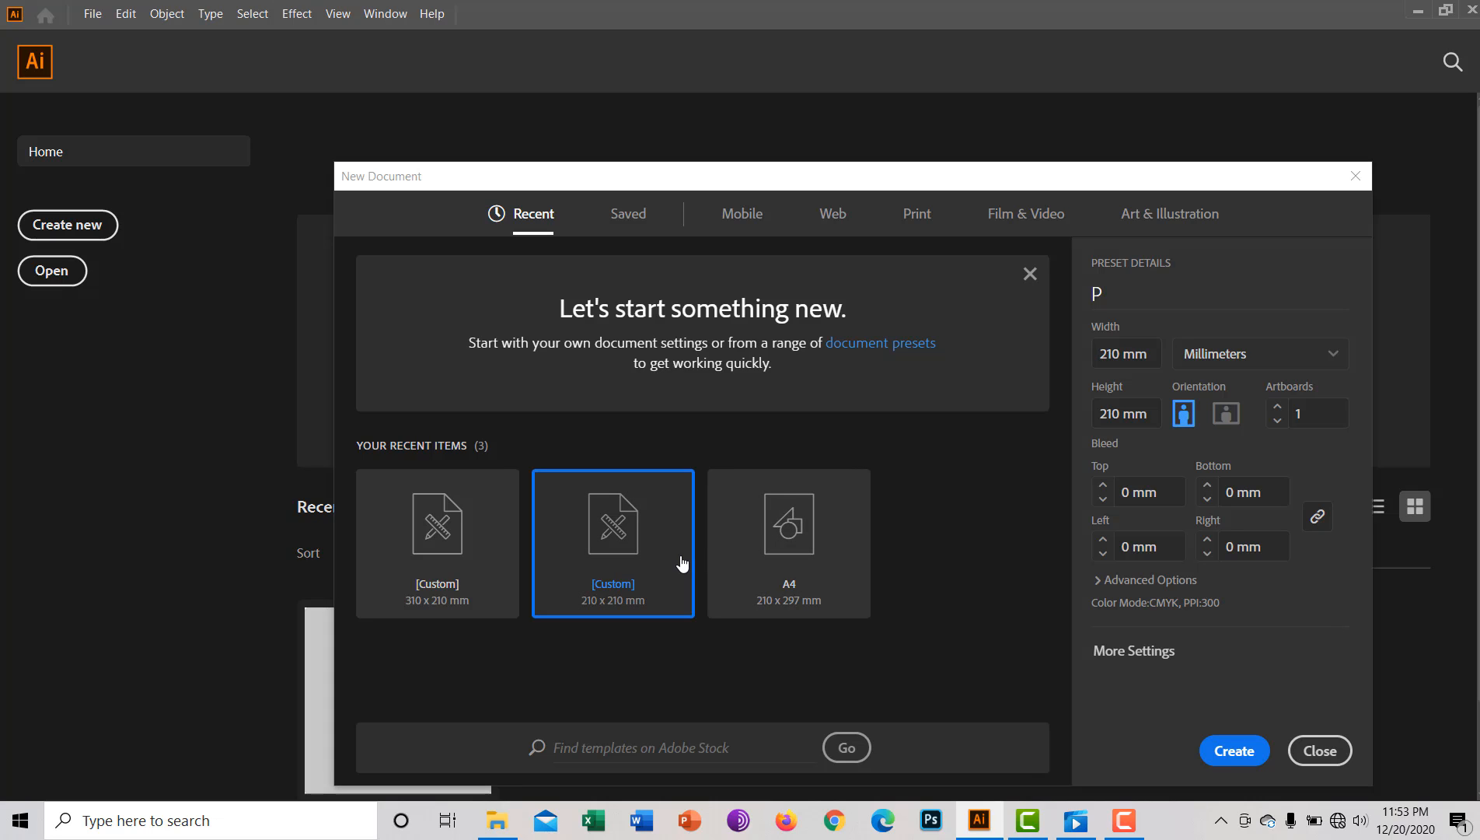
click(464, 558)
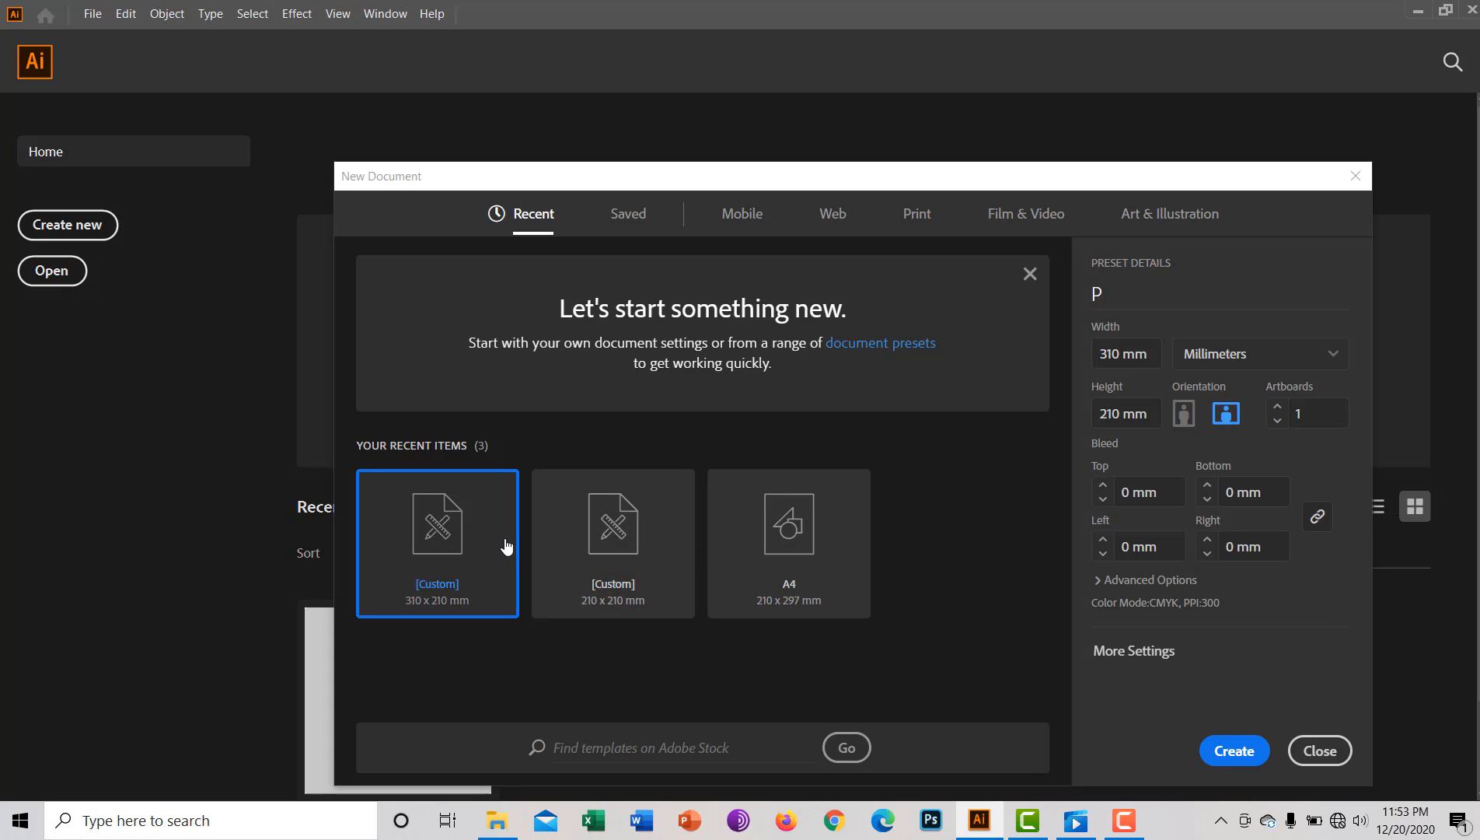
click(1236, 751)
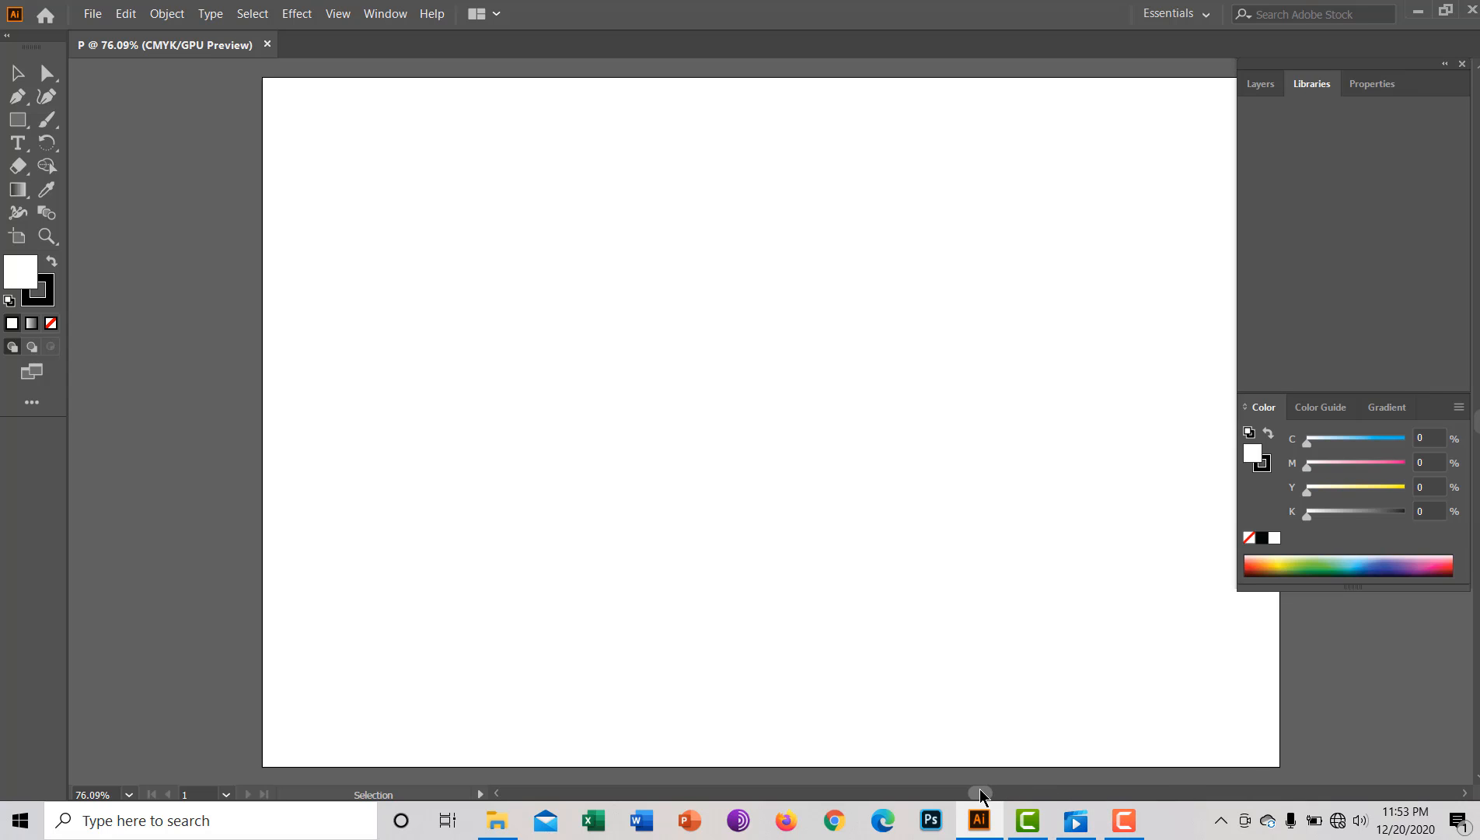
Show the object properties and add the text "P" near the artboard's upper-left corner.
drag(992, 789, 991, 788)
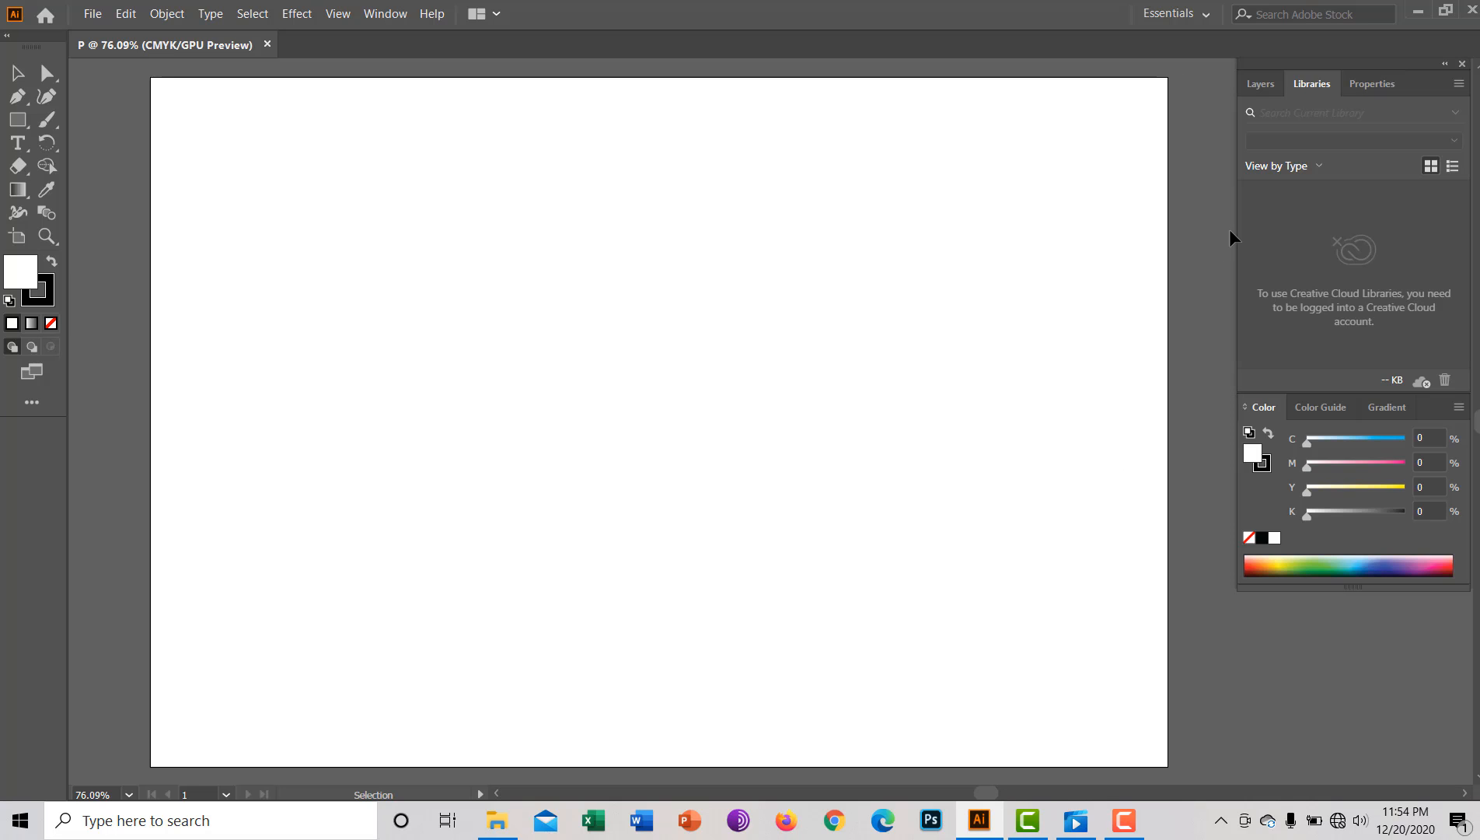
click(1366, 84)
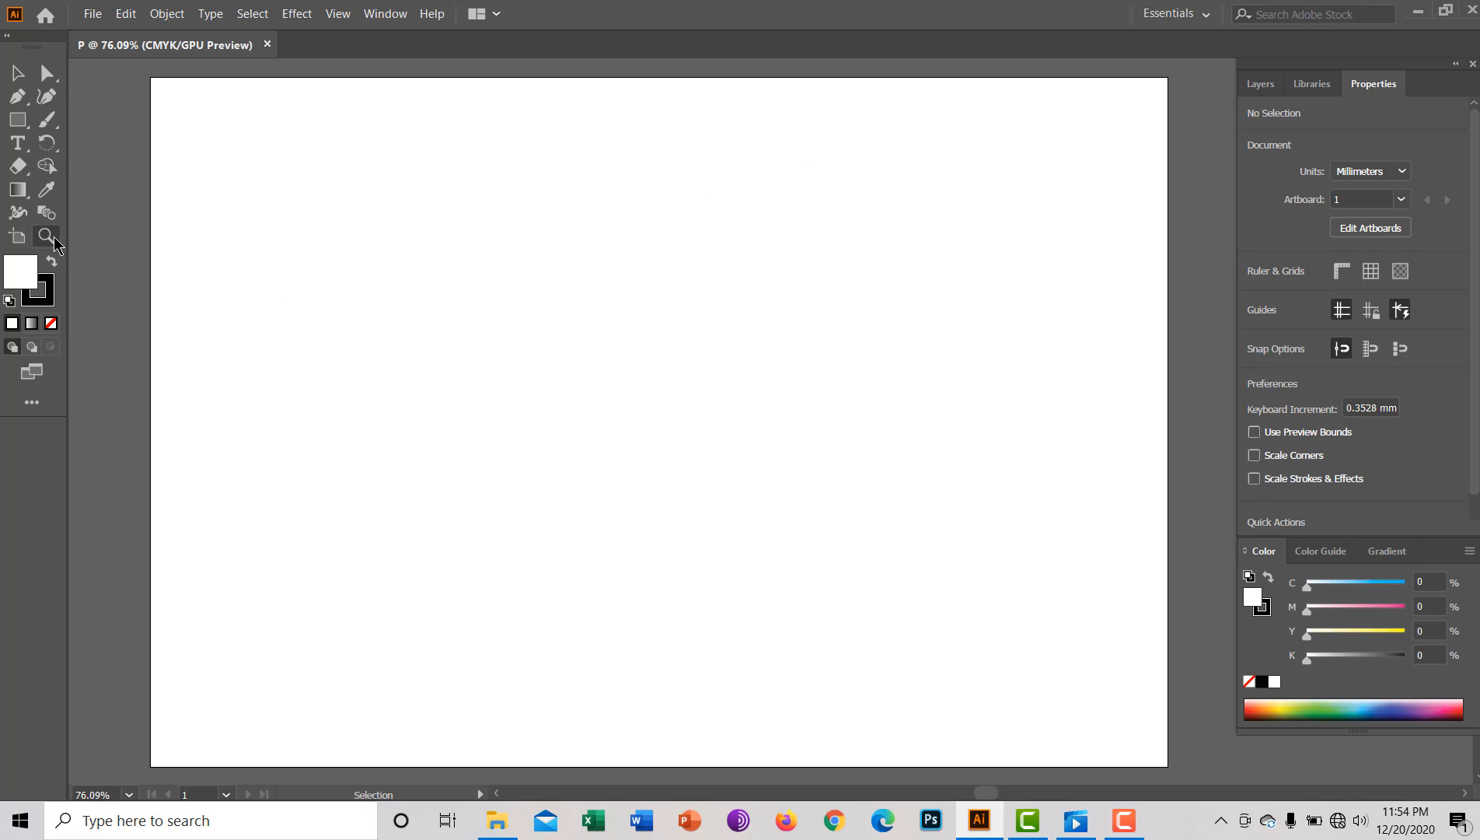
click(19, 144)
click(200, 118)
click(199, 118)
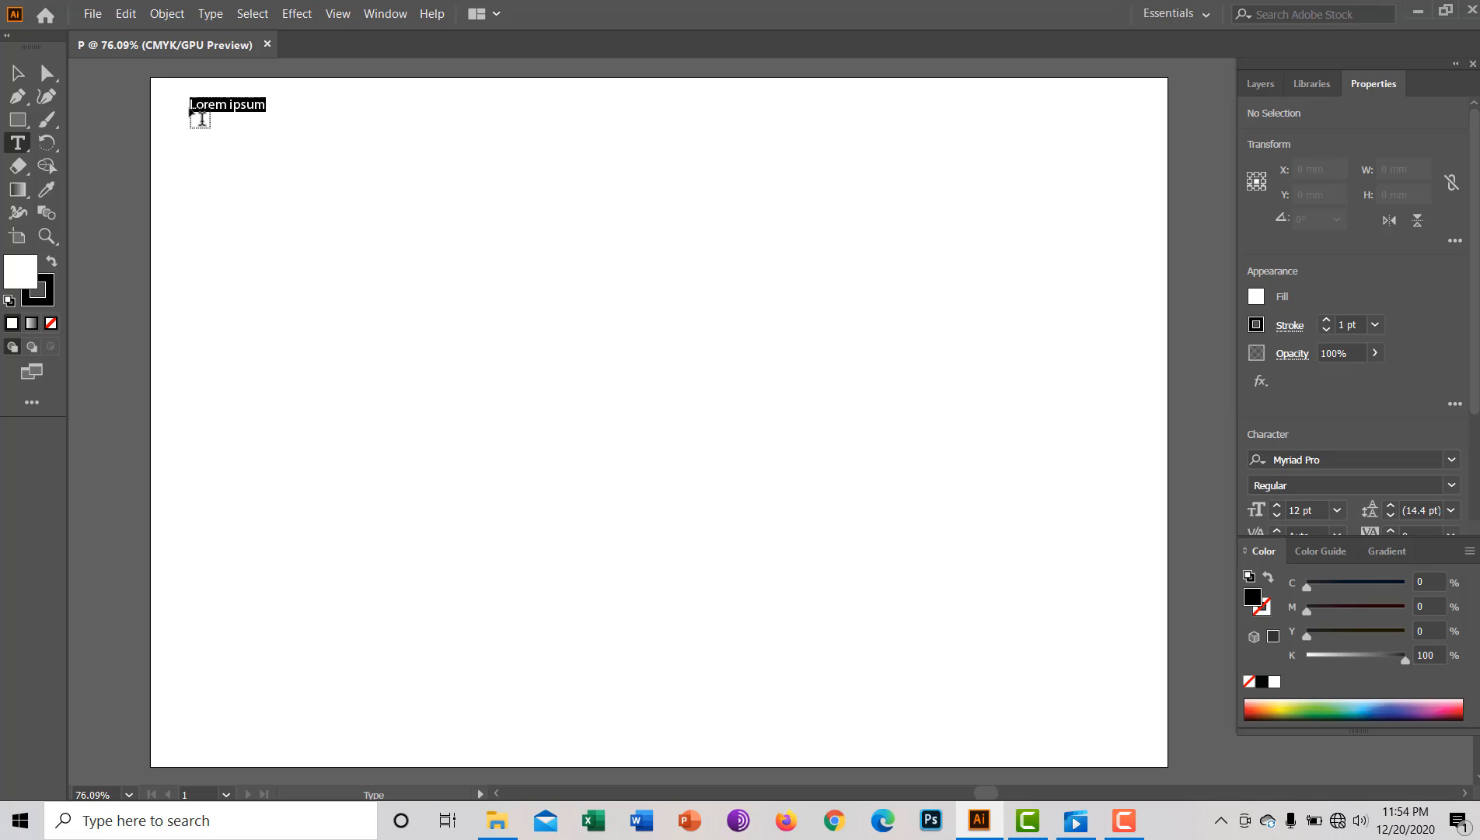
text(P)
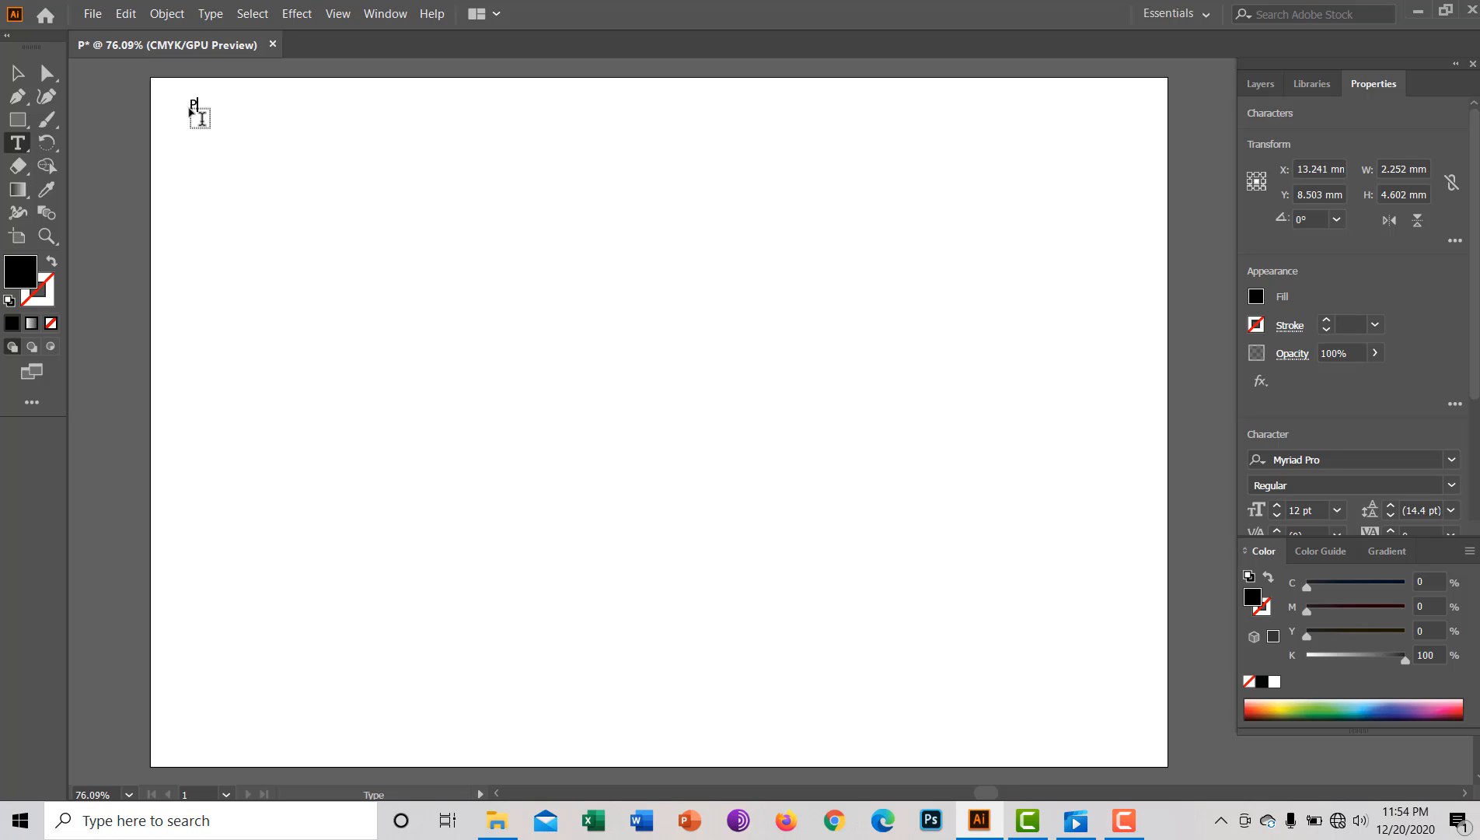
Scale the letter P up proportionally to about 87 by 198 mm and fill it with dark red.
click(17, 73)
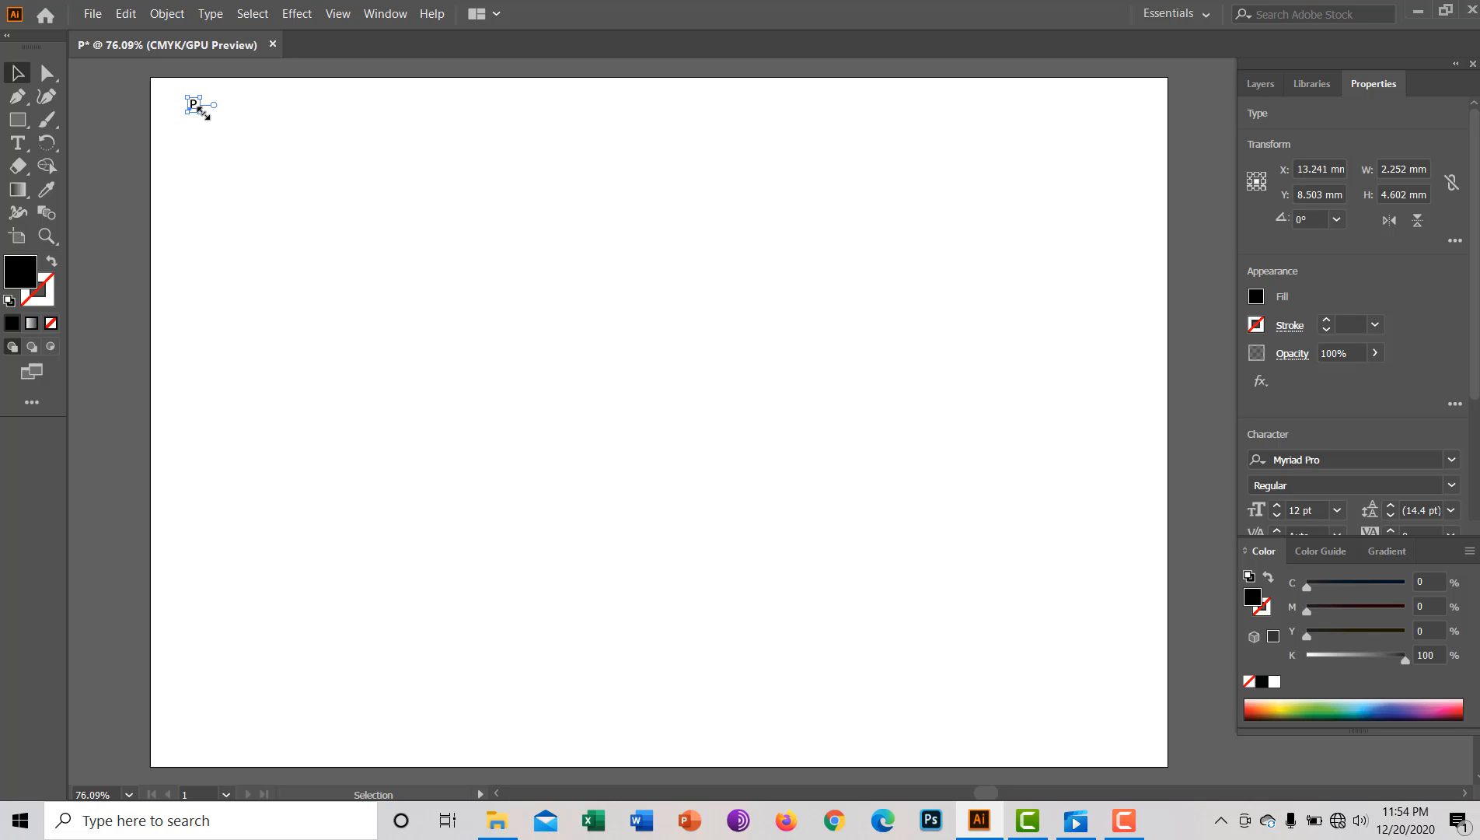
drag(204, 114, 668, 750)
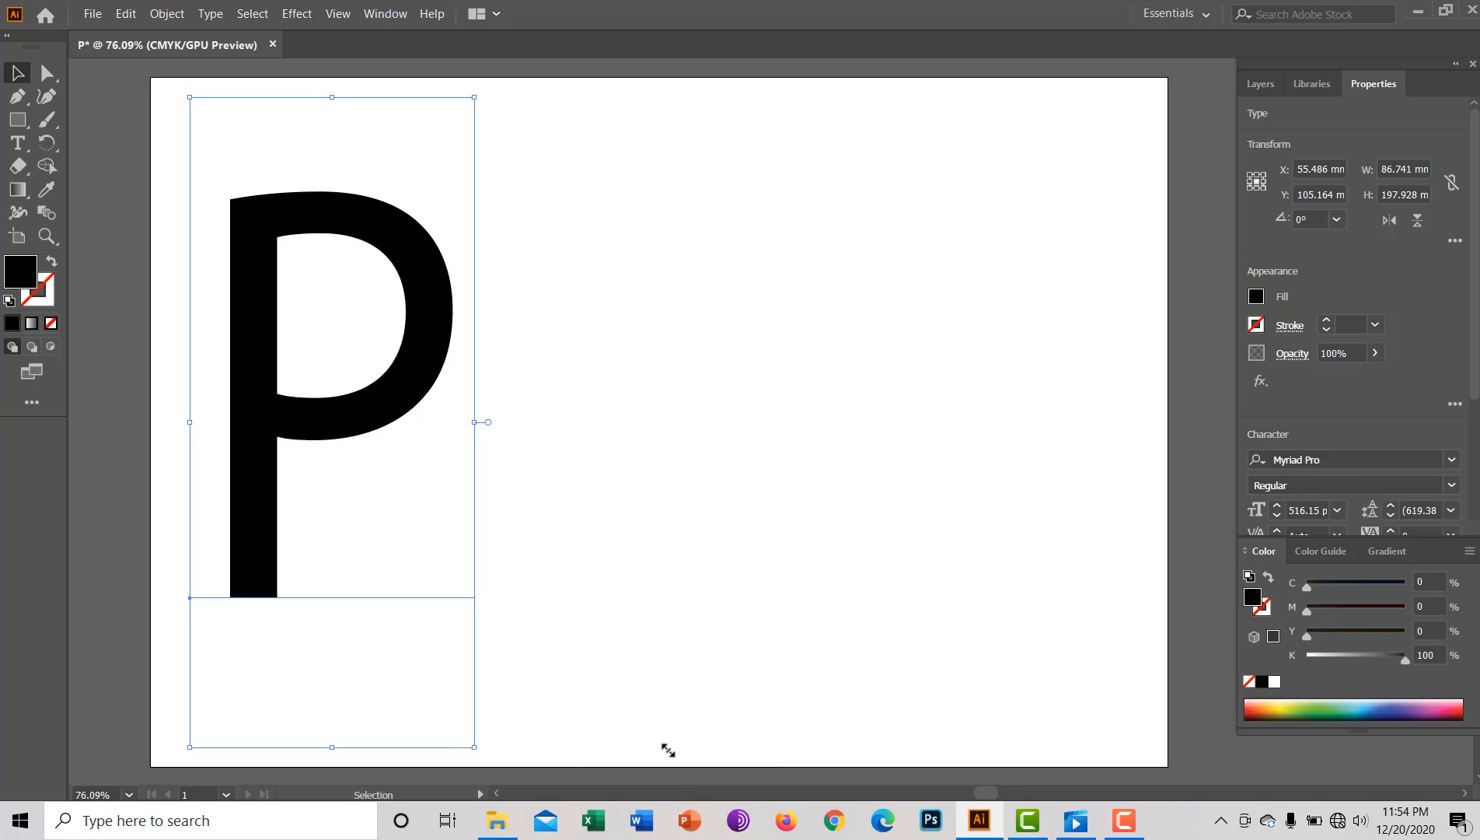
click(1458, 707)
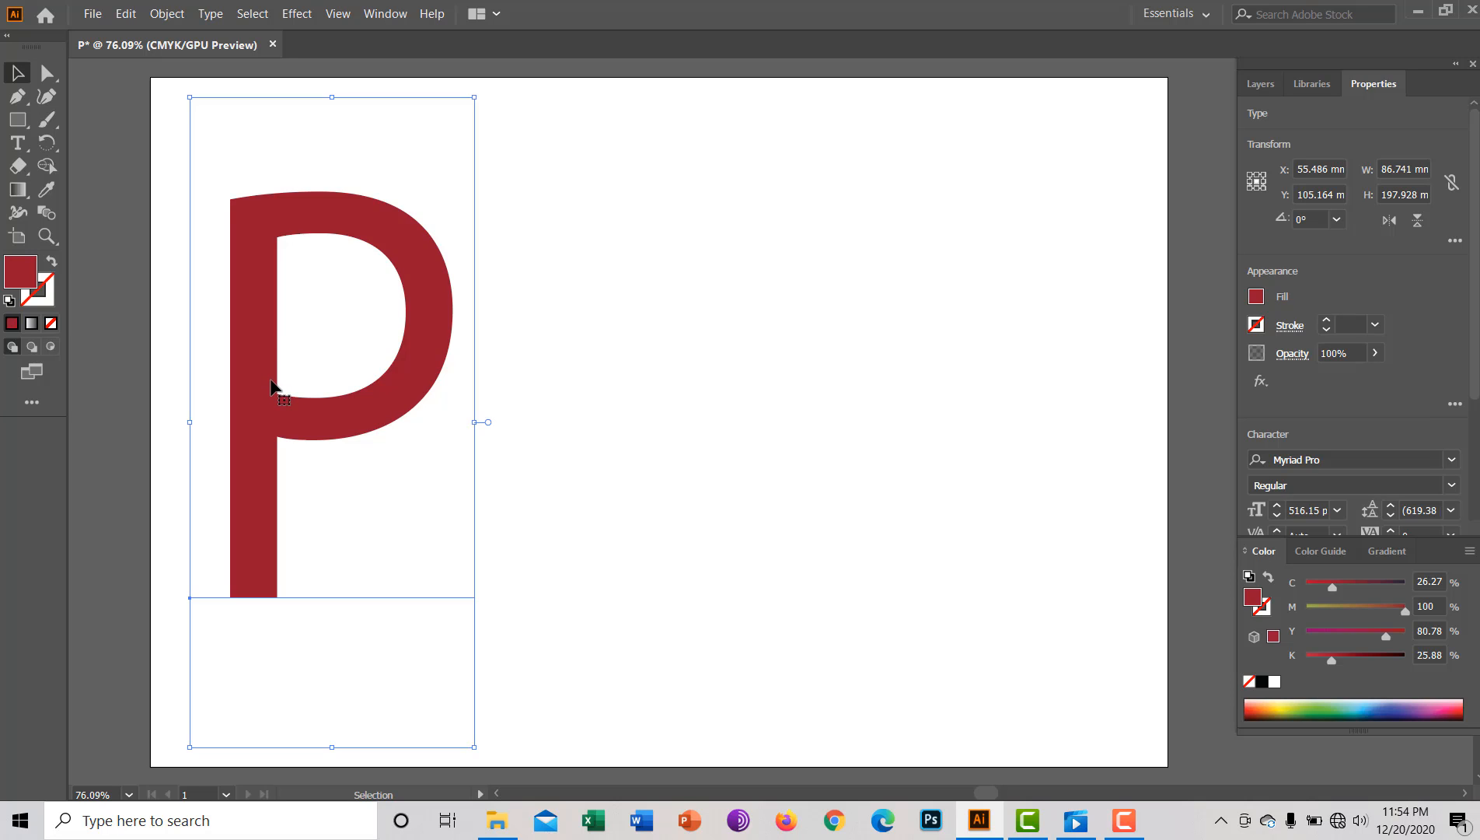
Duplicate the red P onto the right half of the artboard.
drag(273, 386, 739, 386)
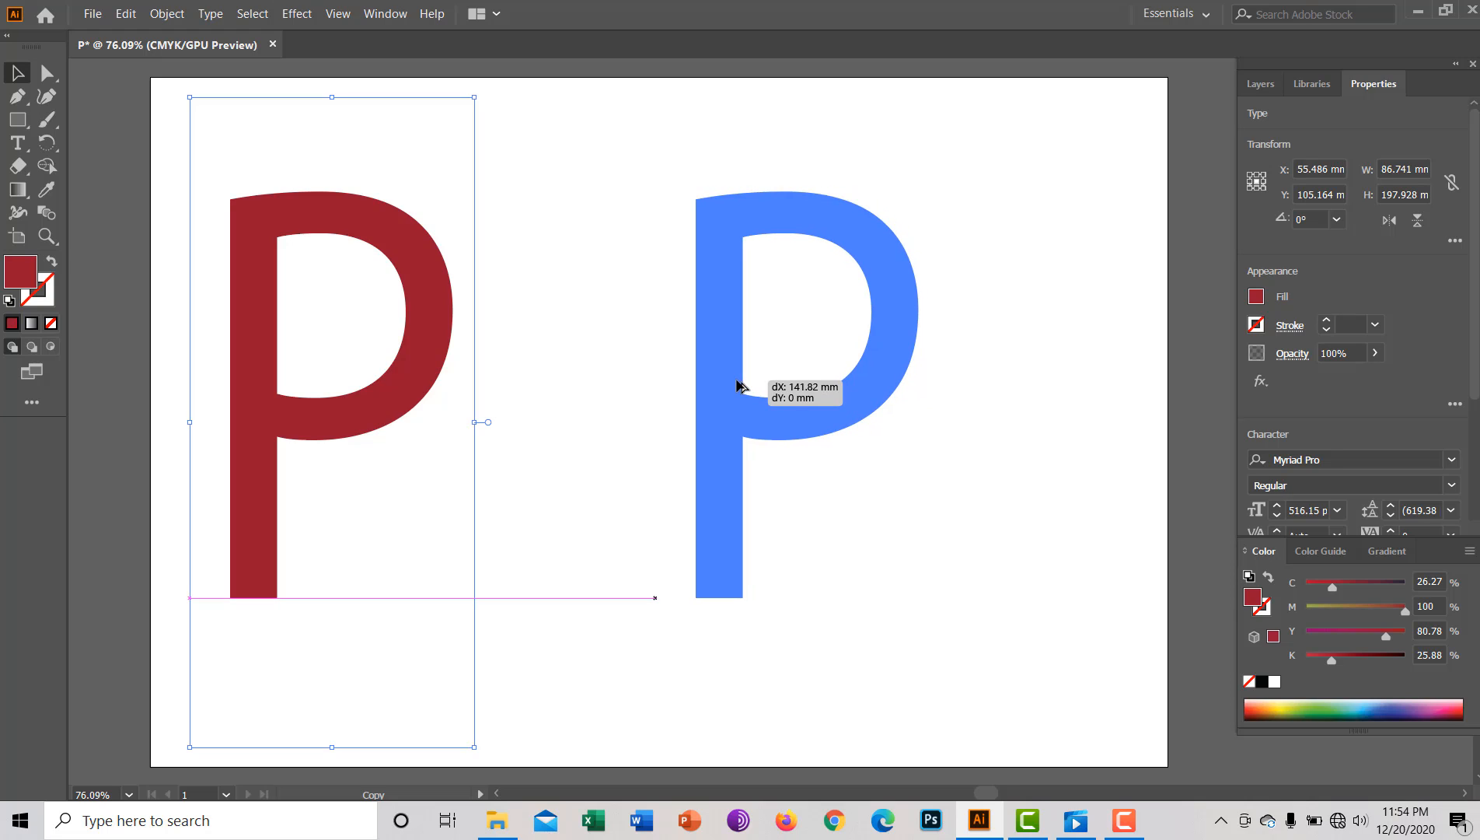
drag(739, 386, 758, 416)
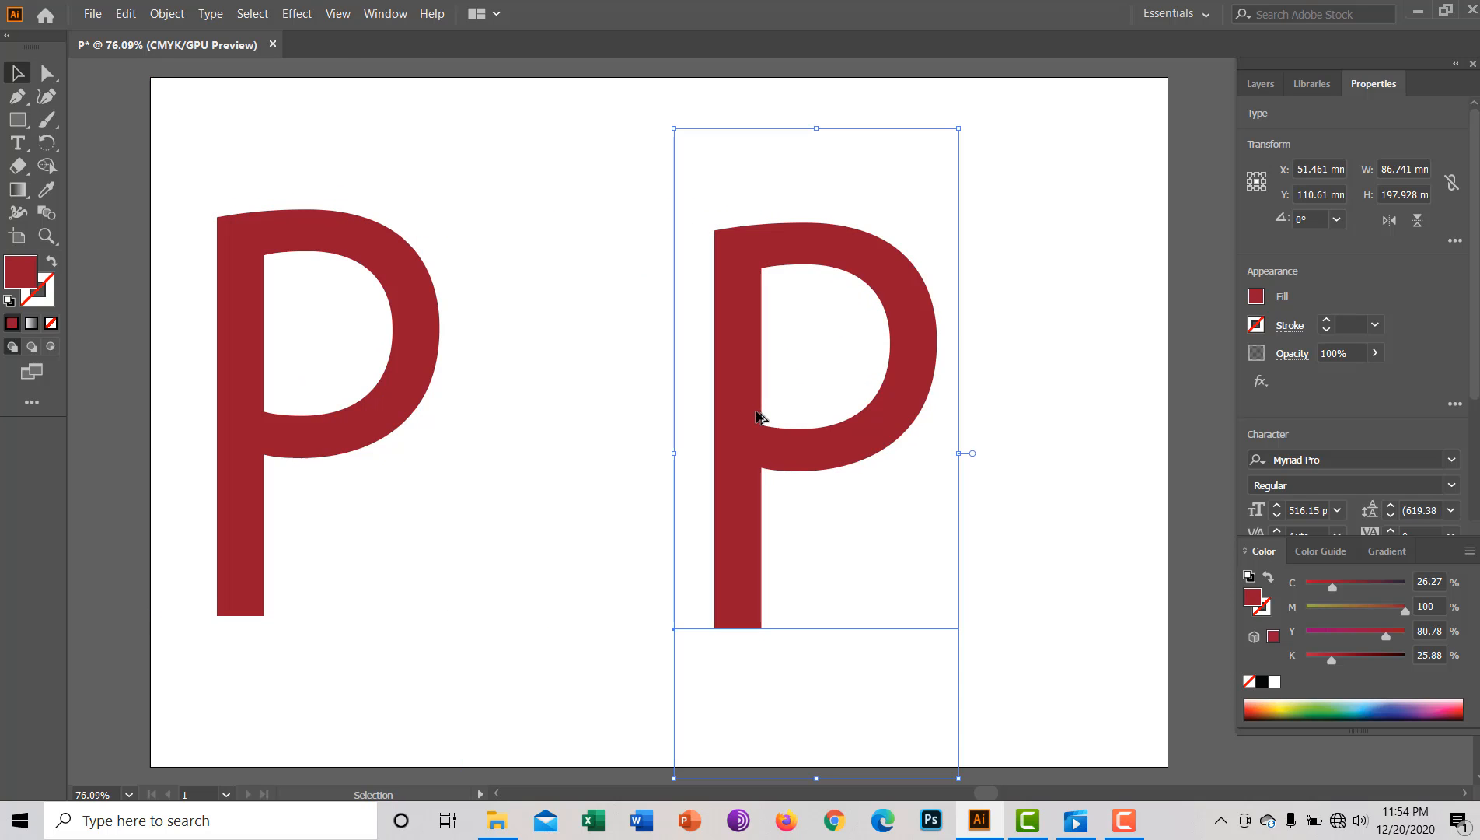
double_click(740, 392)
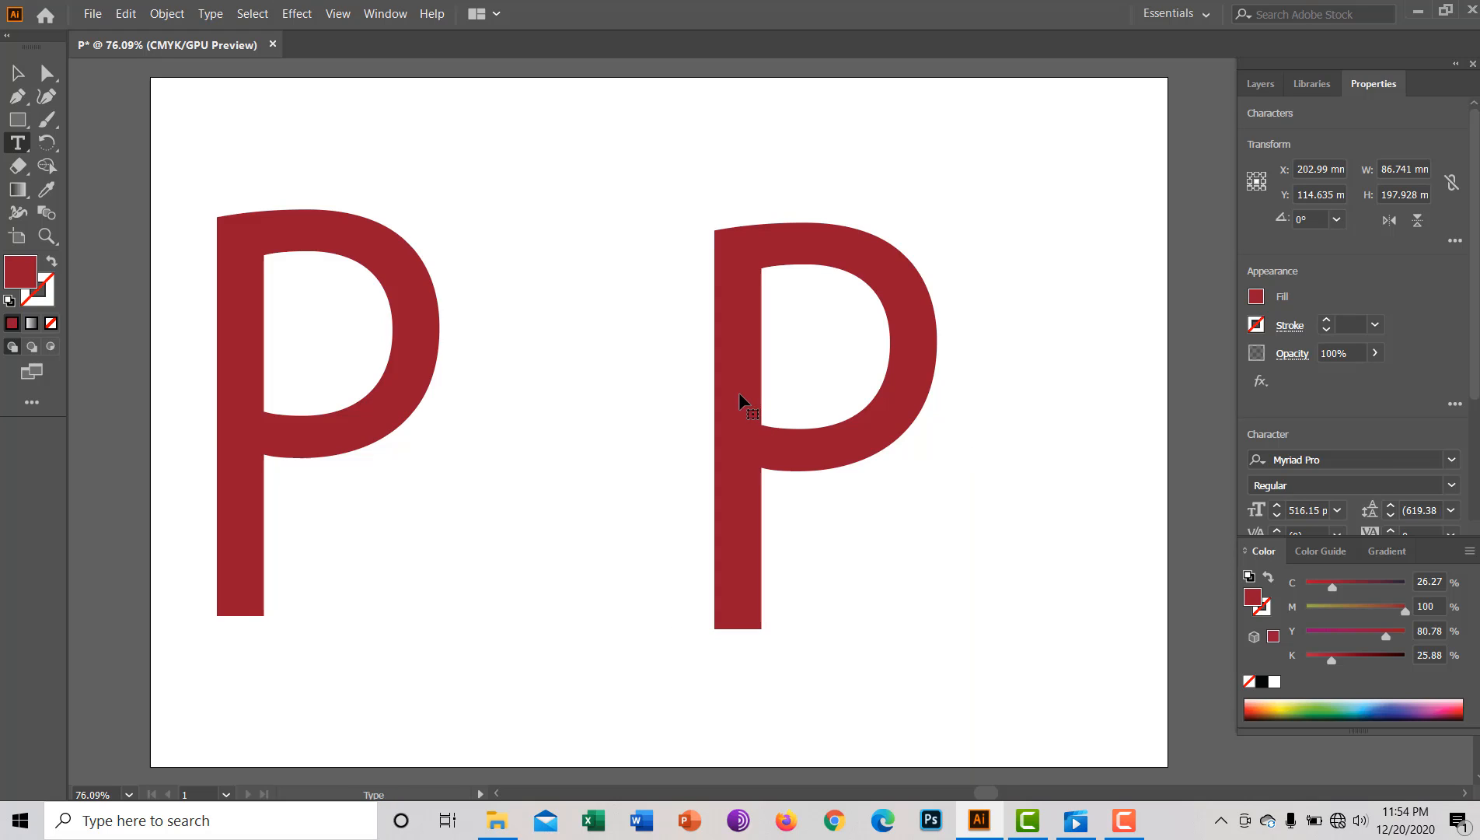
double_click(737, 391)
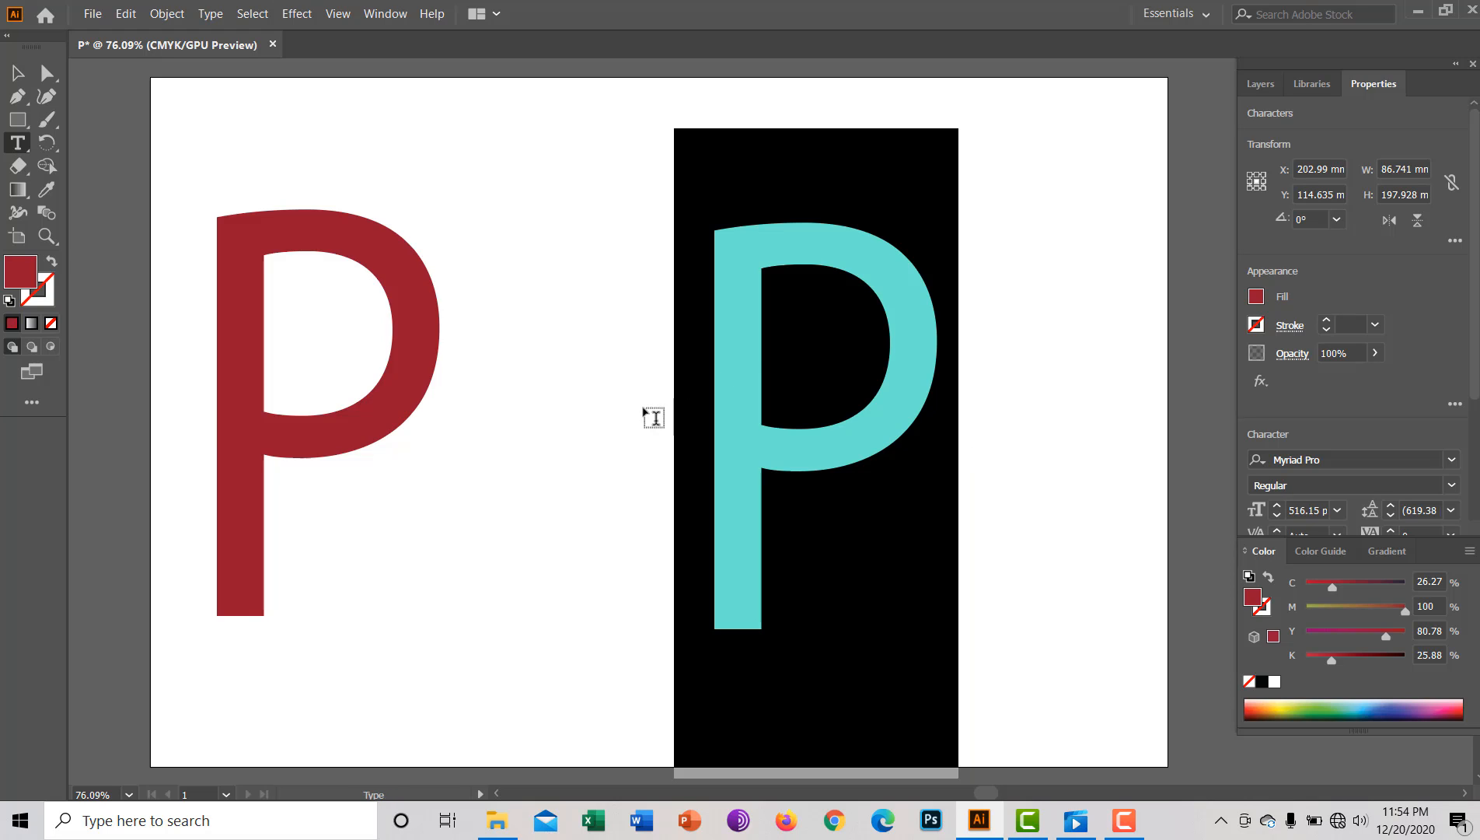
click(598, 430)
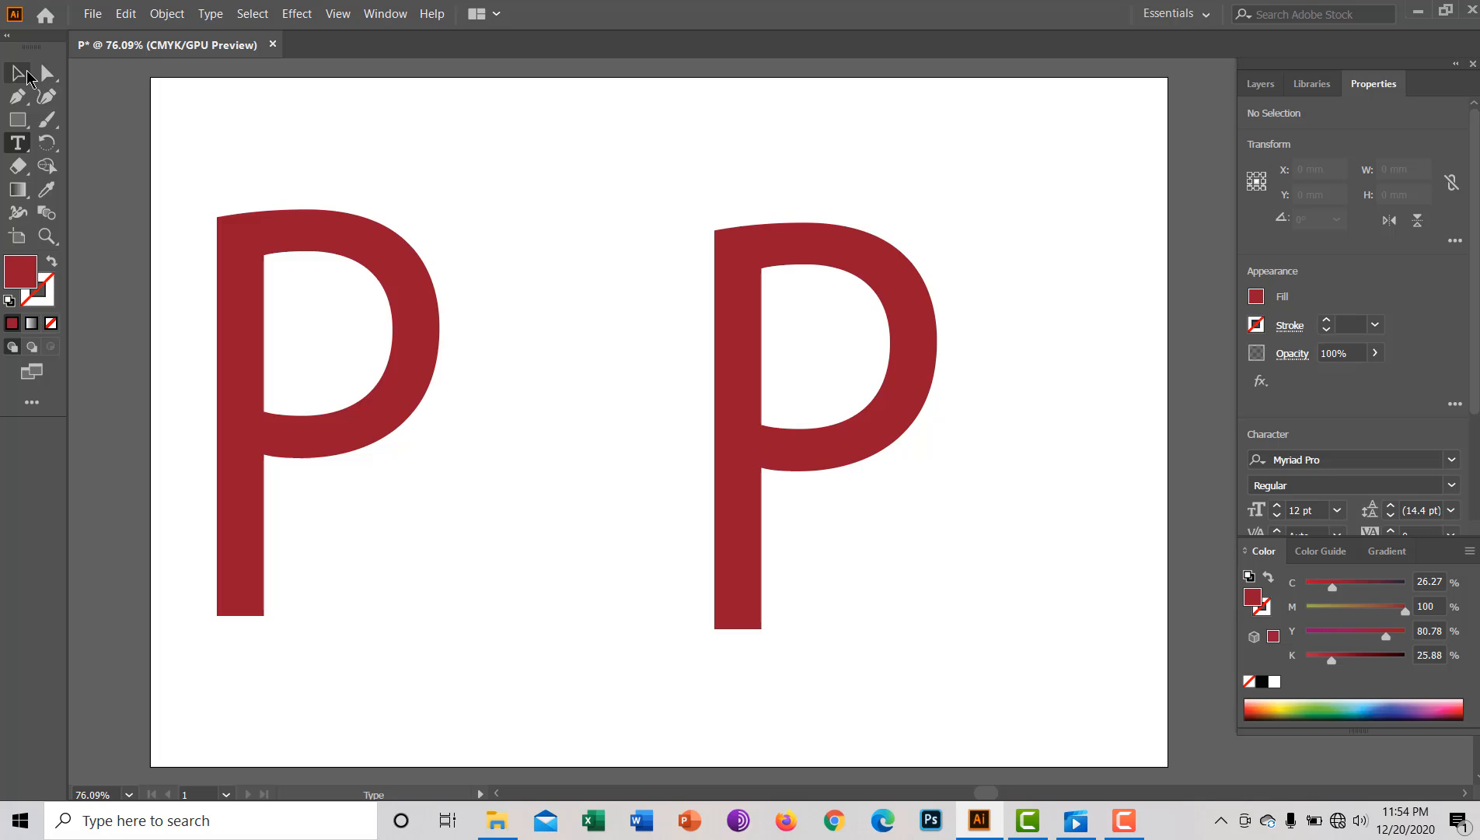
click(21, 74)
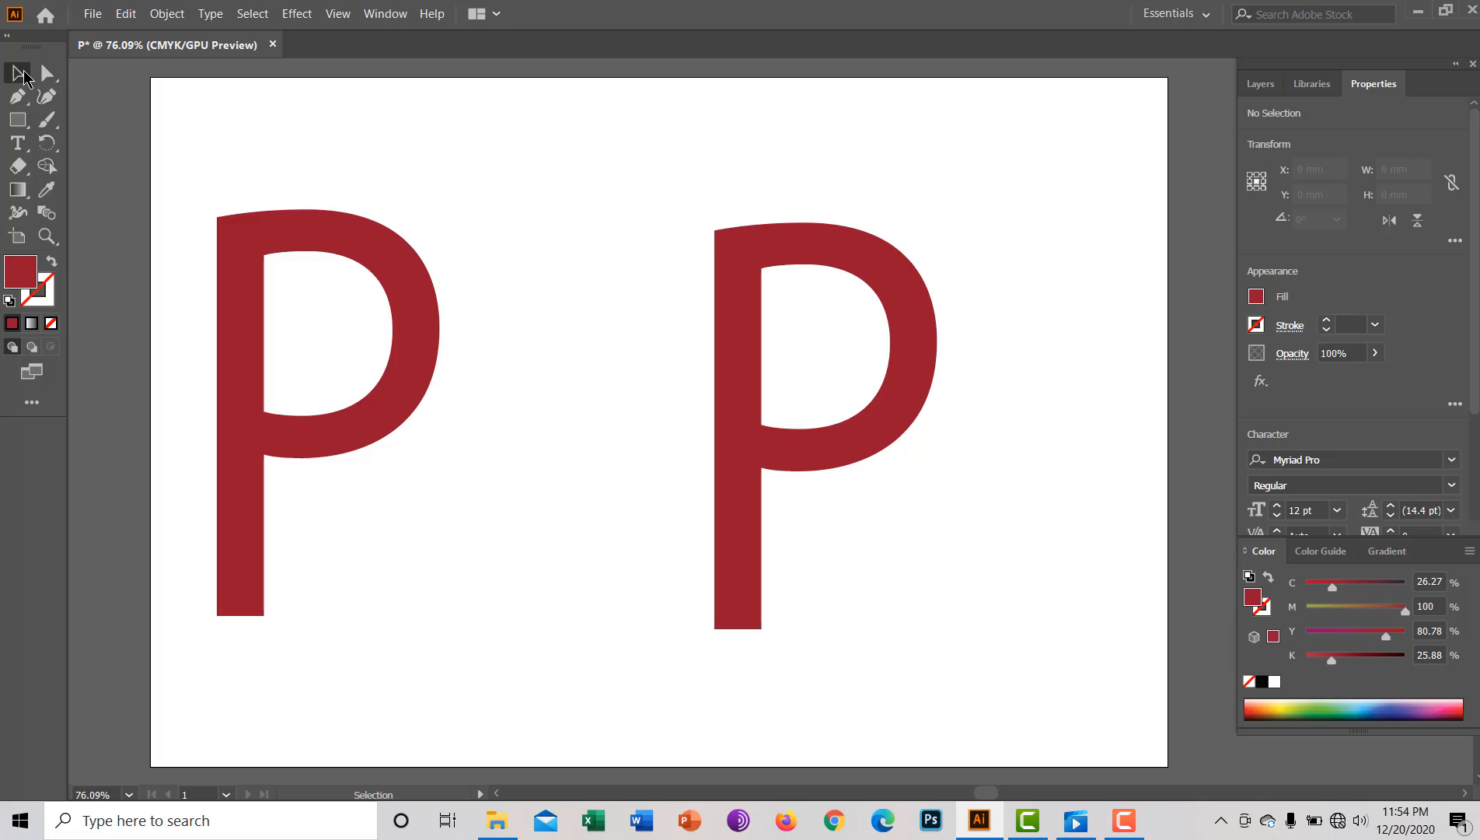
Move the duplicated P slightly up so it lines up level with the original letter.
click(748, 369)
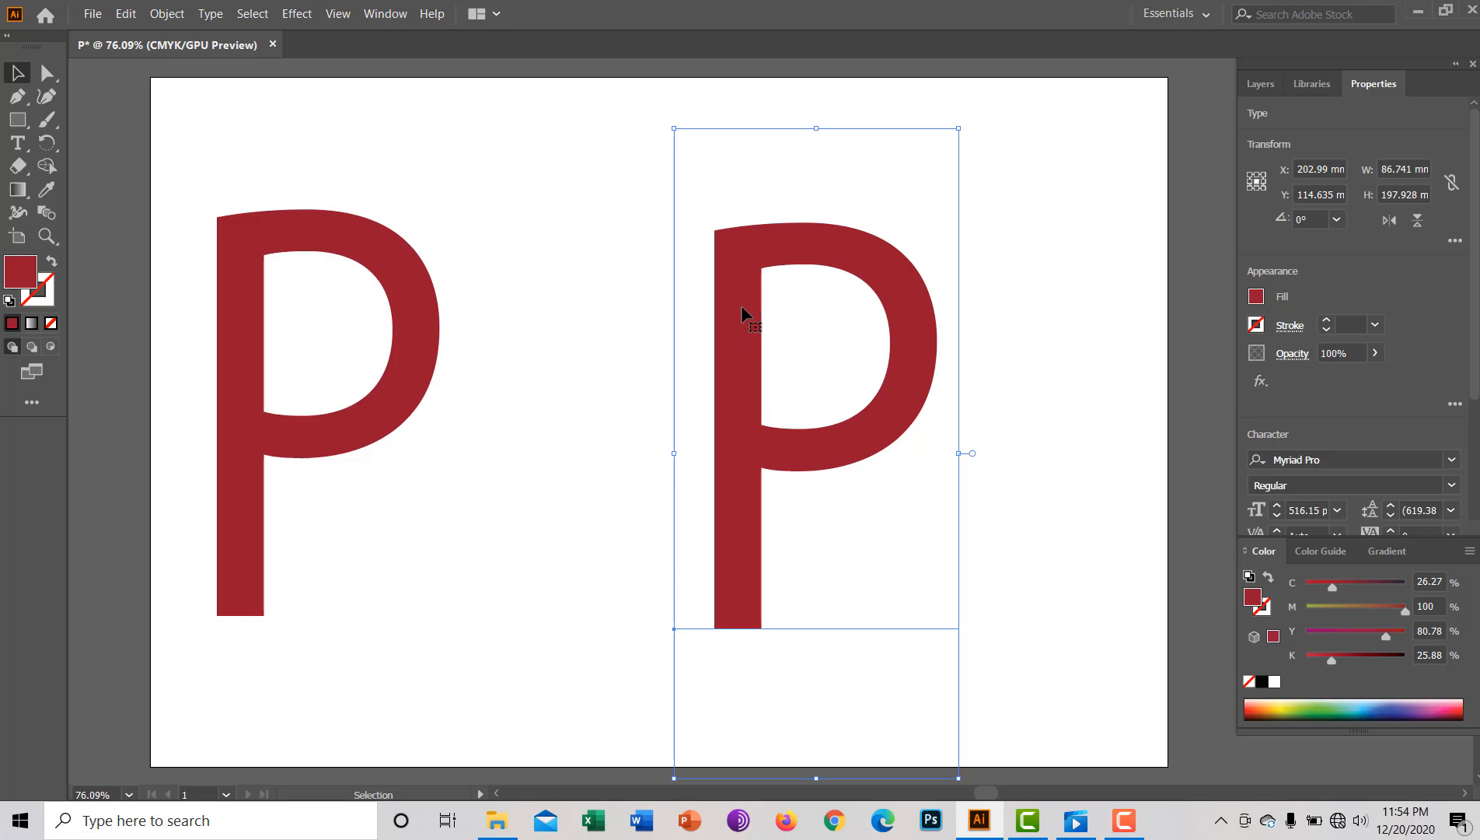
drag(741, 306, 745, 292)
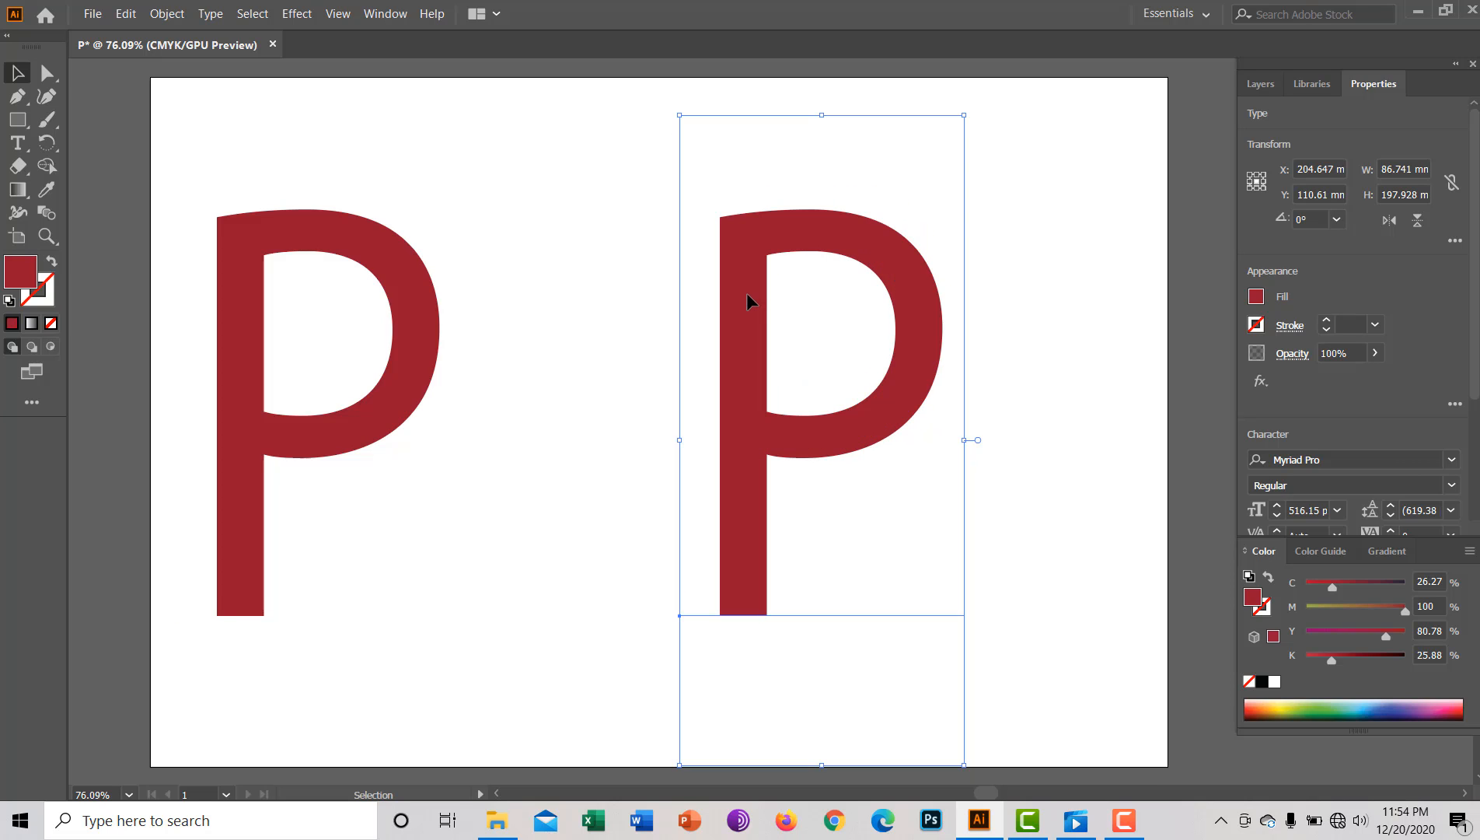
click(531, 419)
Try to preview the 3D Extrude & Bevel effect on the duplicated P.
click(782, 404)
click(292, 14)
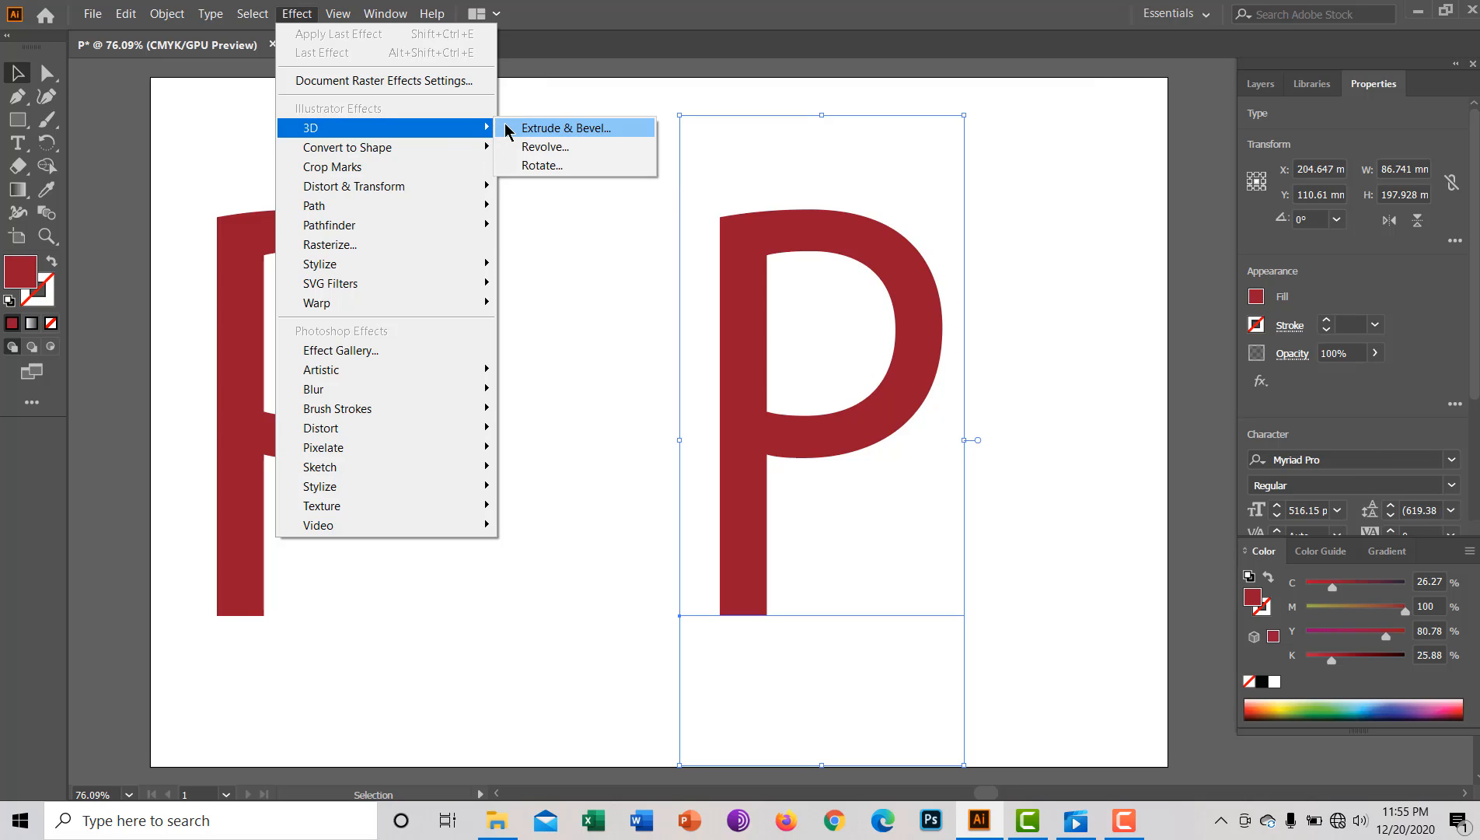
click(505, 127)
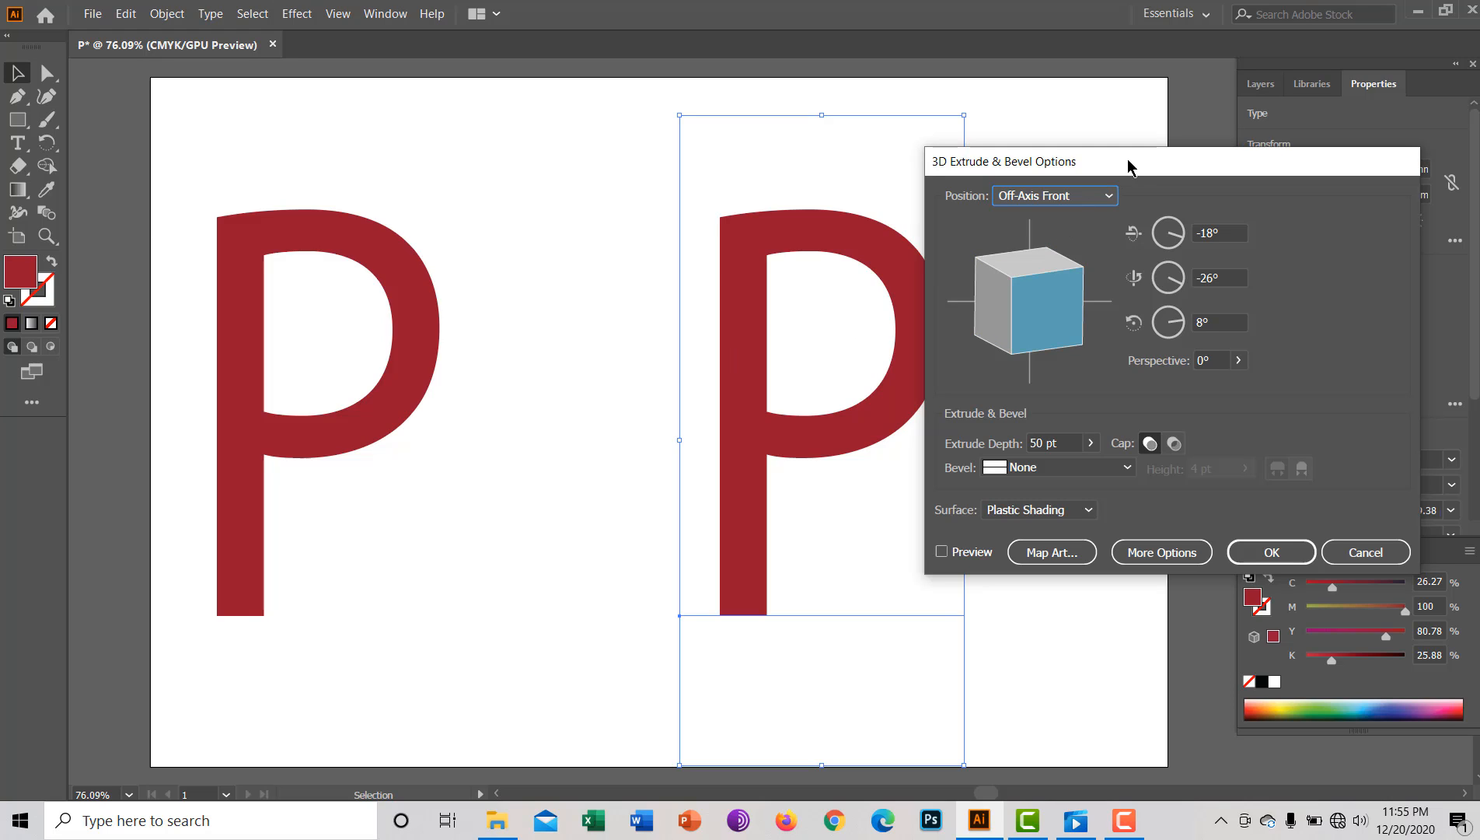
drag(1125, 162, 314, 213)
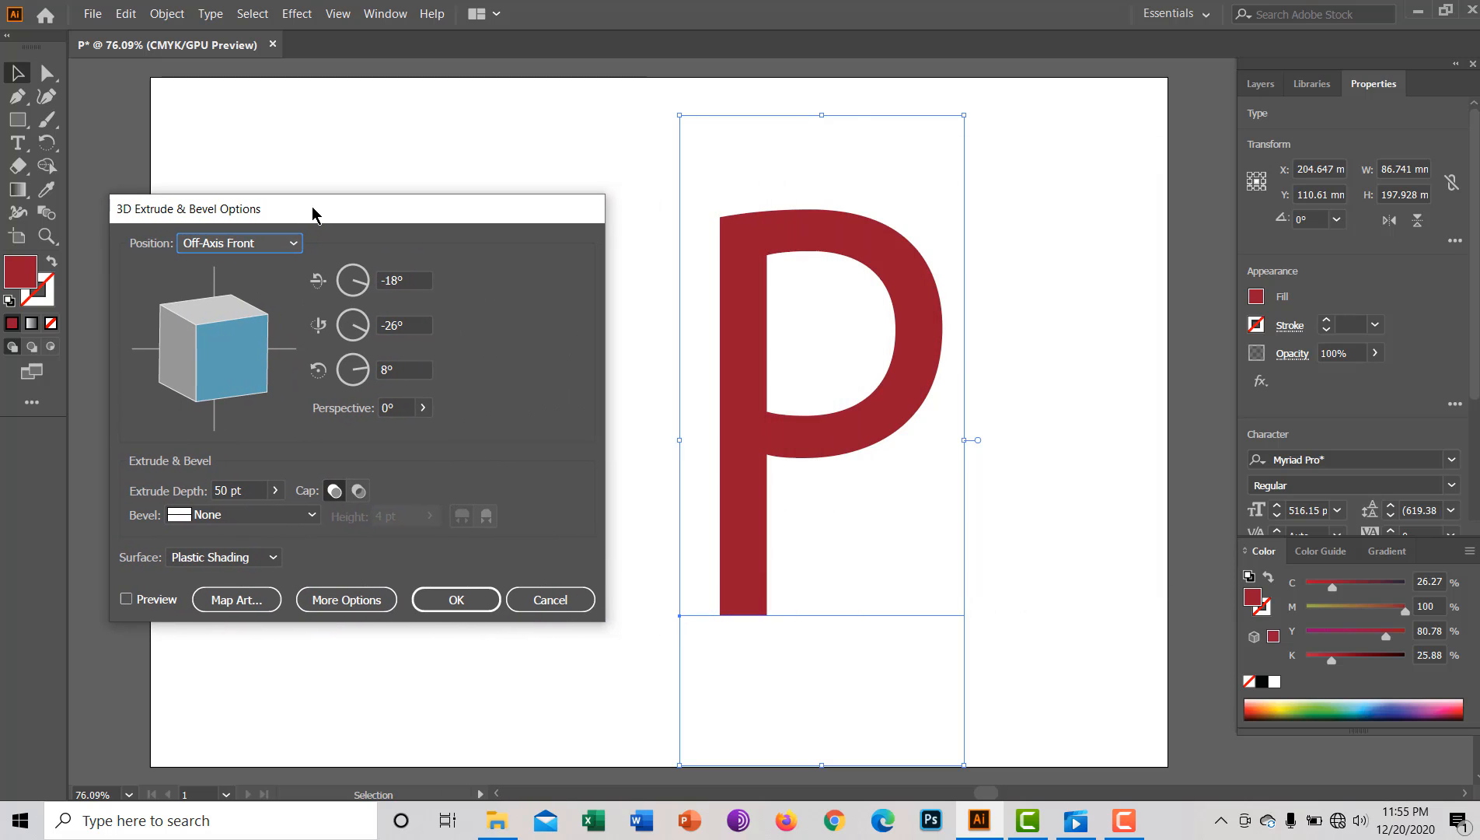
click(126, 599)
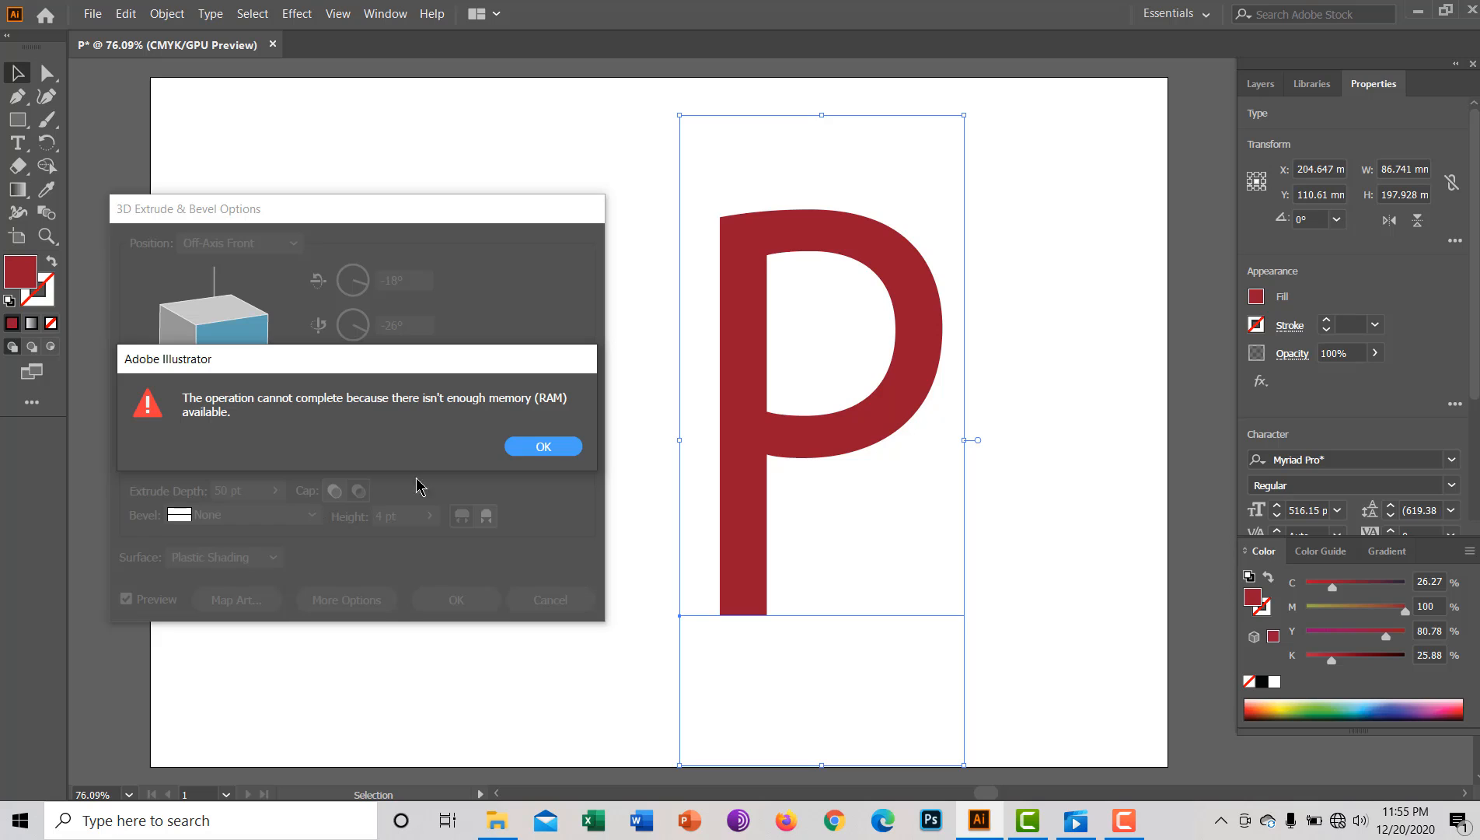
click(544, 448)
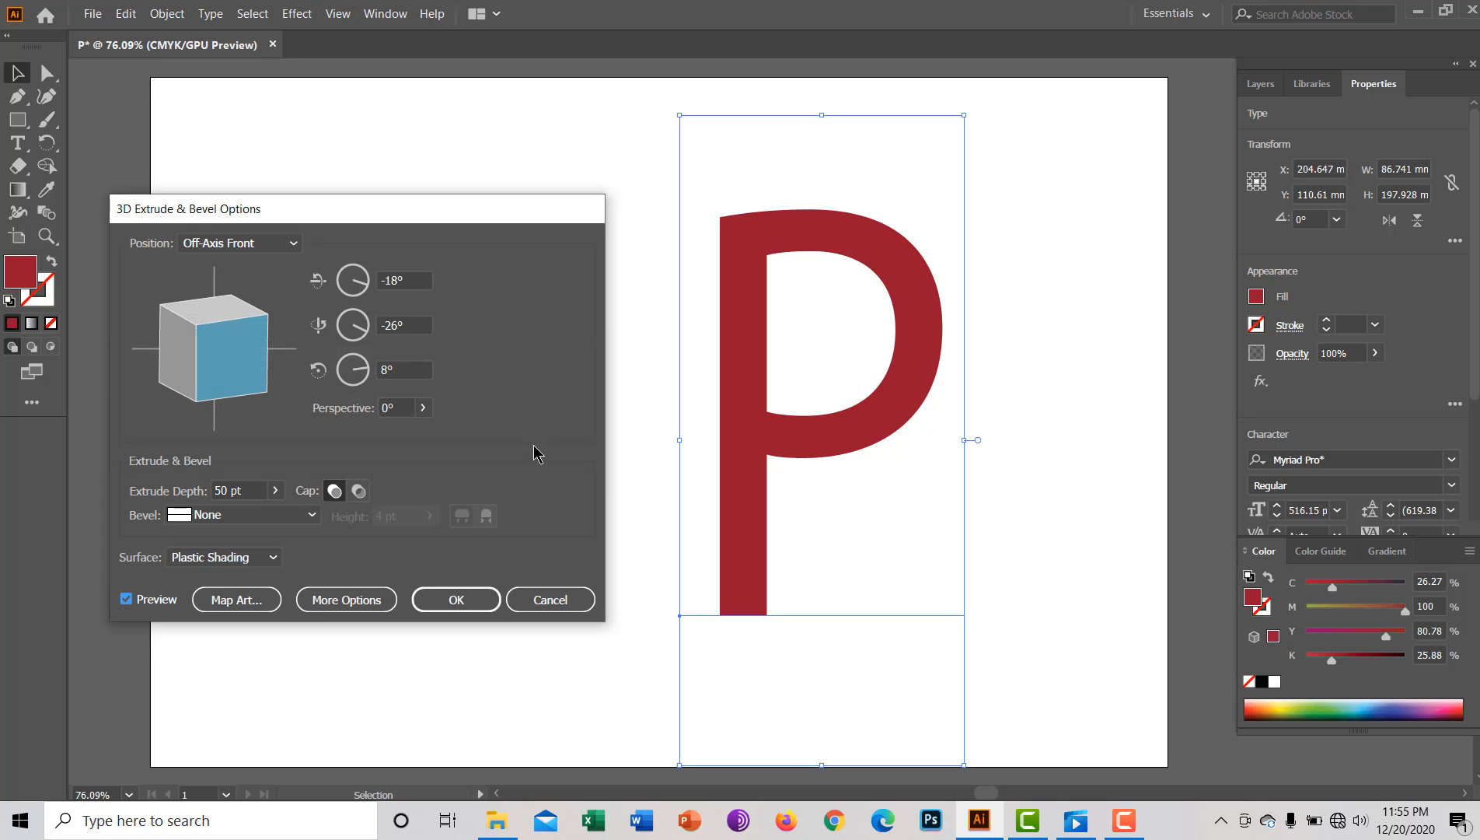
click(544, 600)
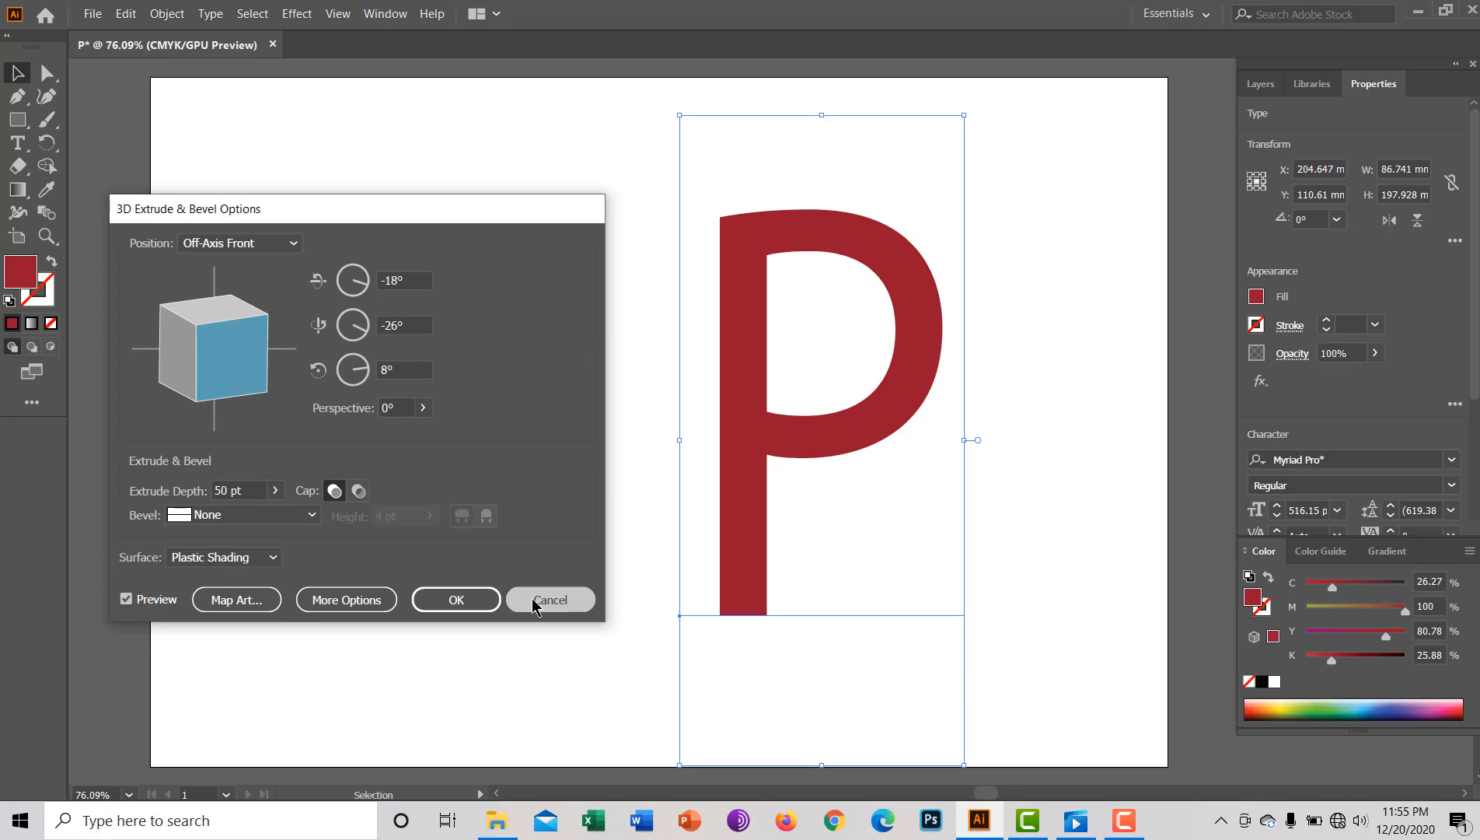
click(928, 436)
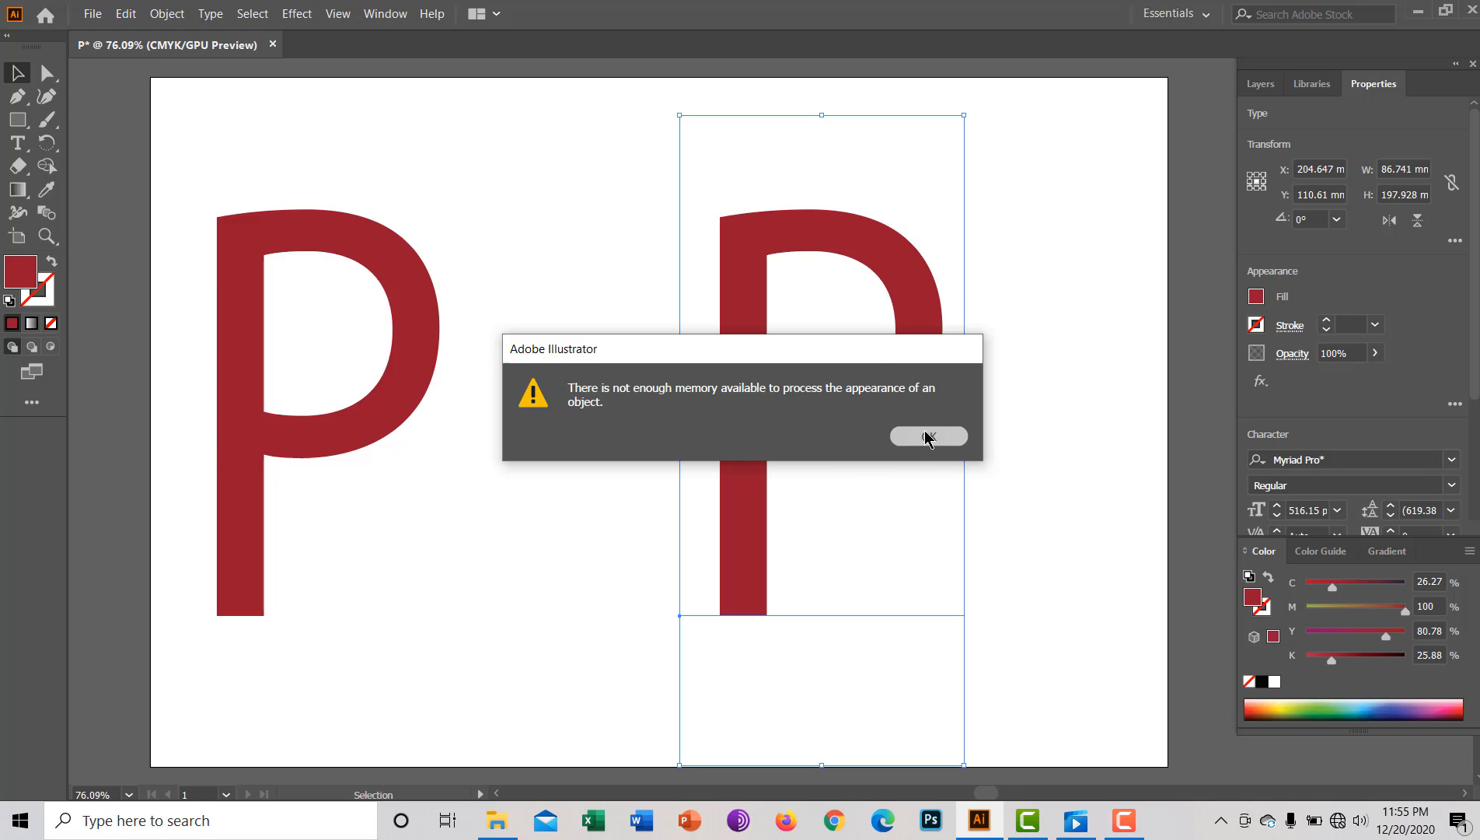
Try to preview 3D Extrude & Bevel on the duplicated P with the position set to Custom Rotation.
click(358, 351)
click(743, 401)
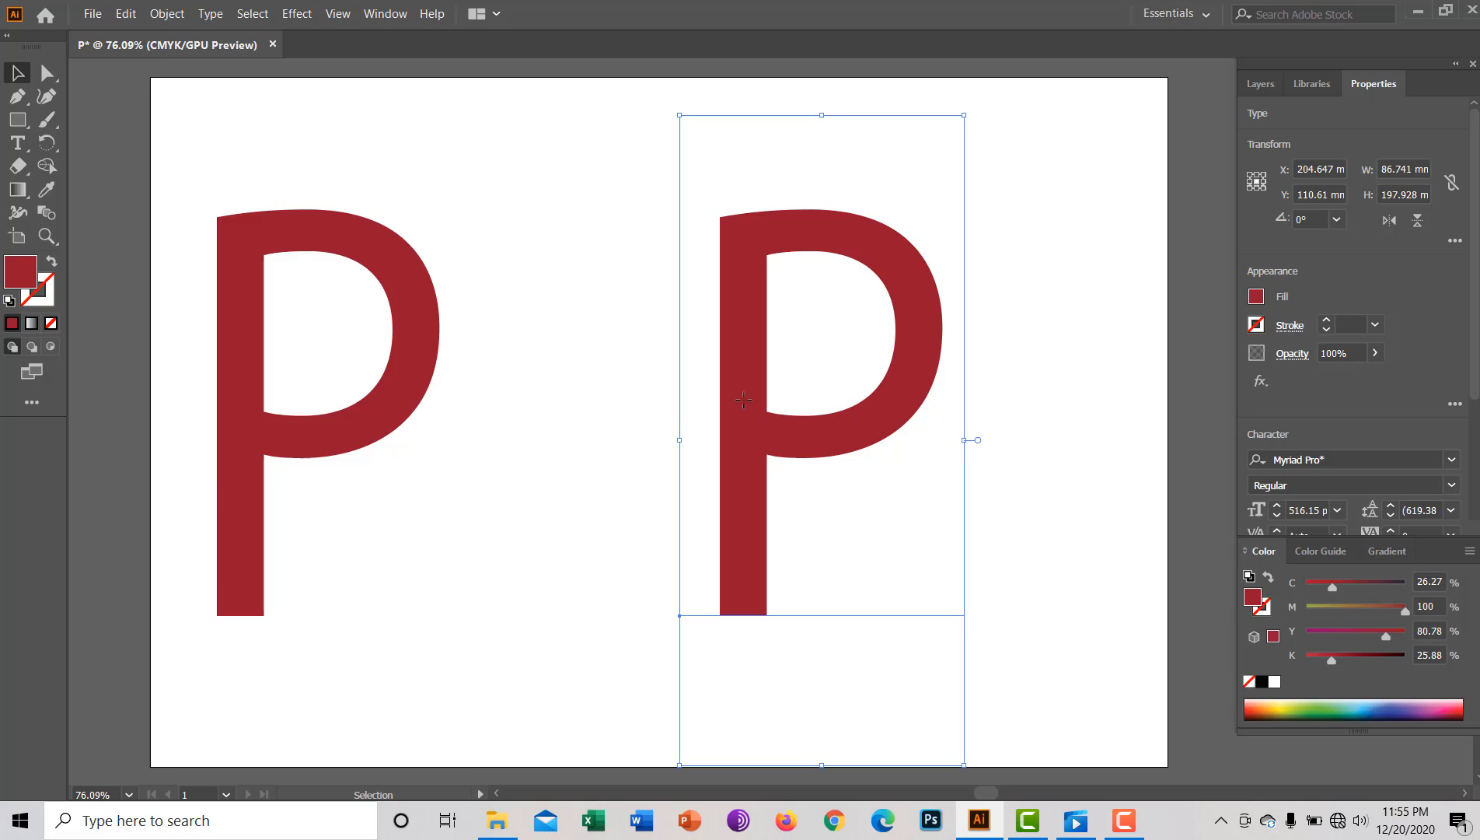
click(294, 13)
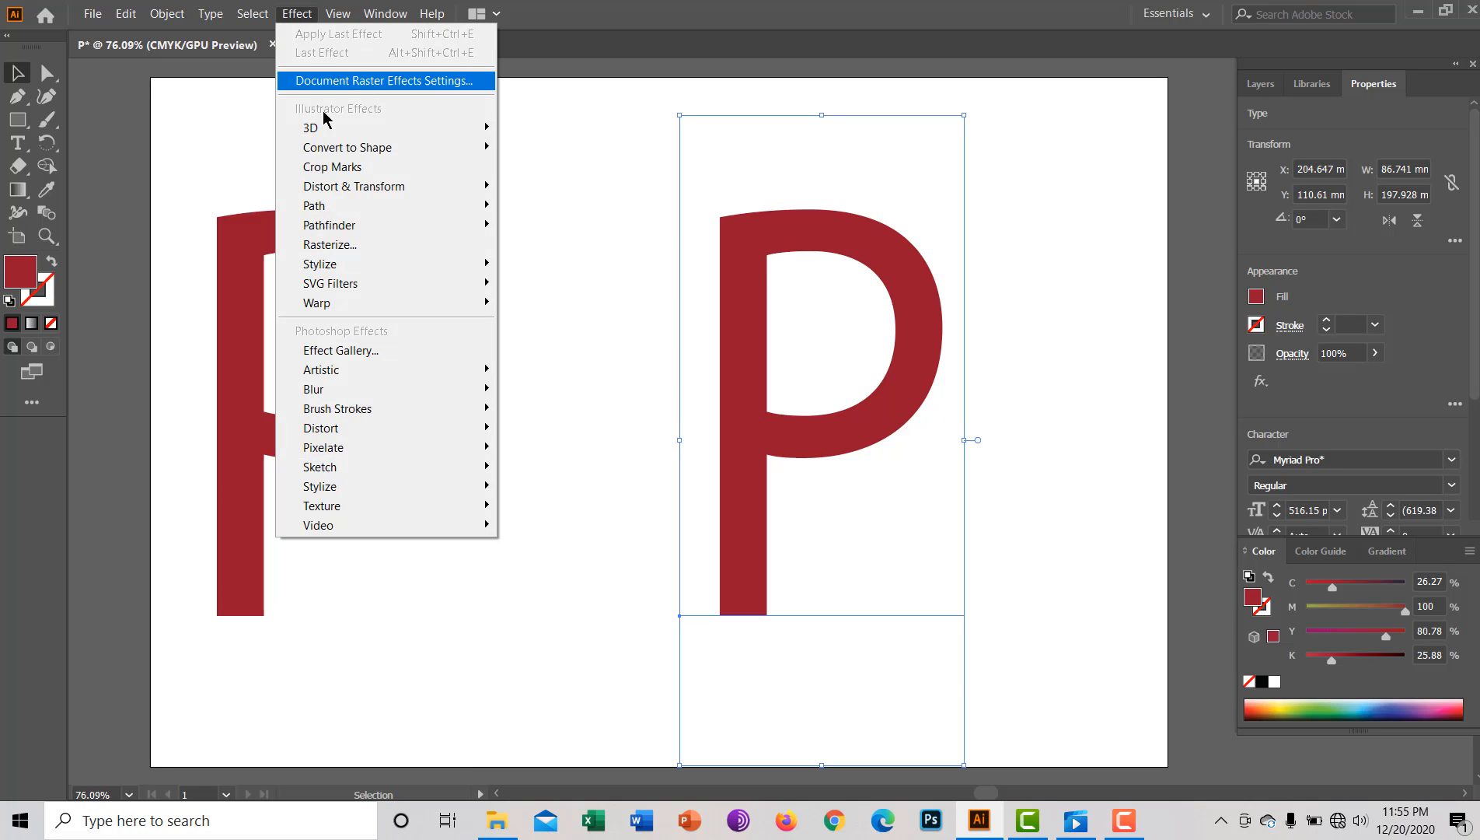
mouse_move(327, 127)
click(548, 128)
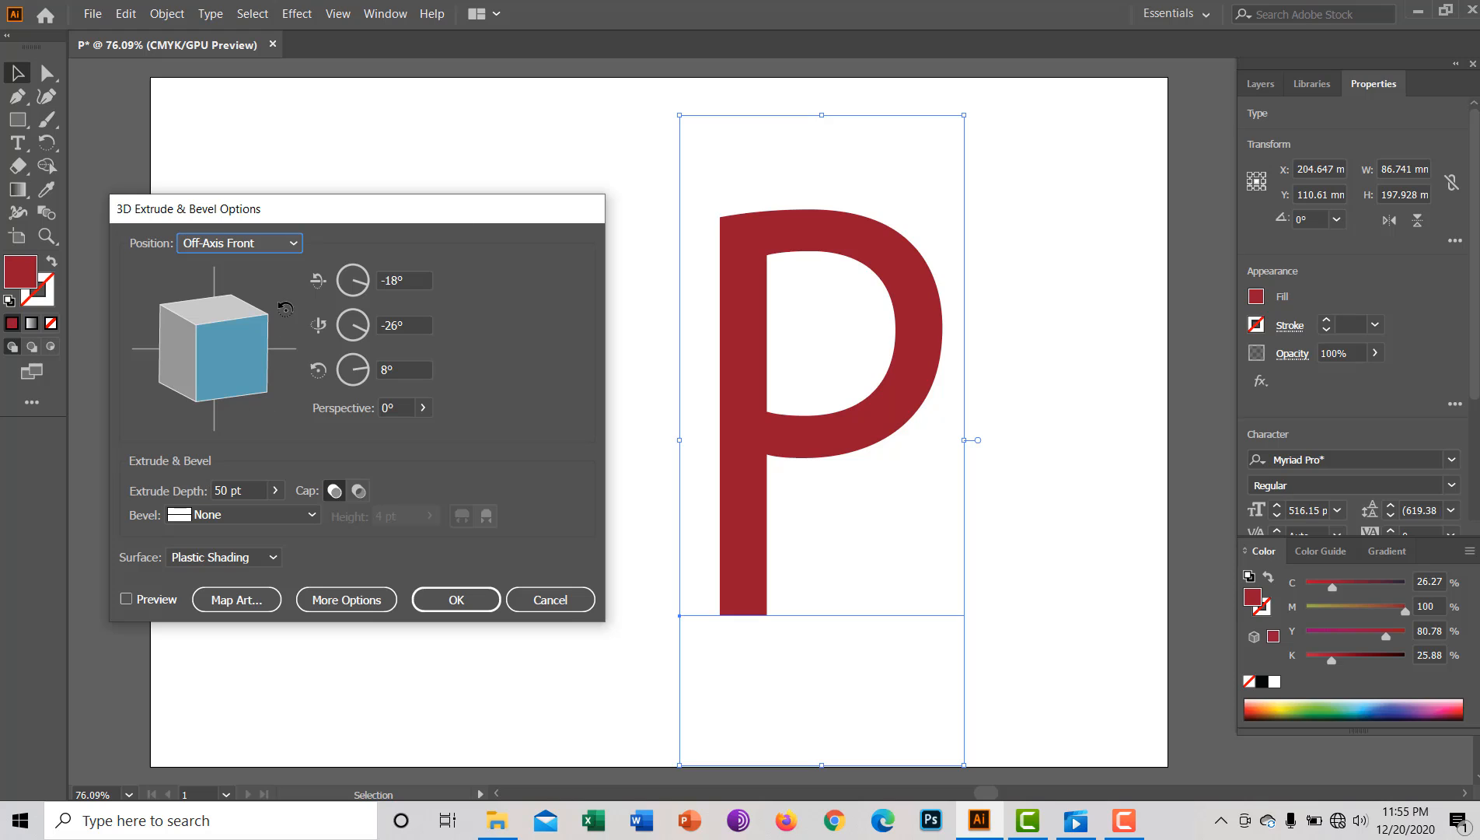
click(295, 246)
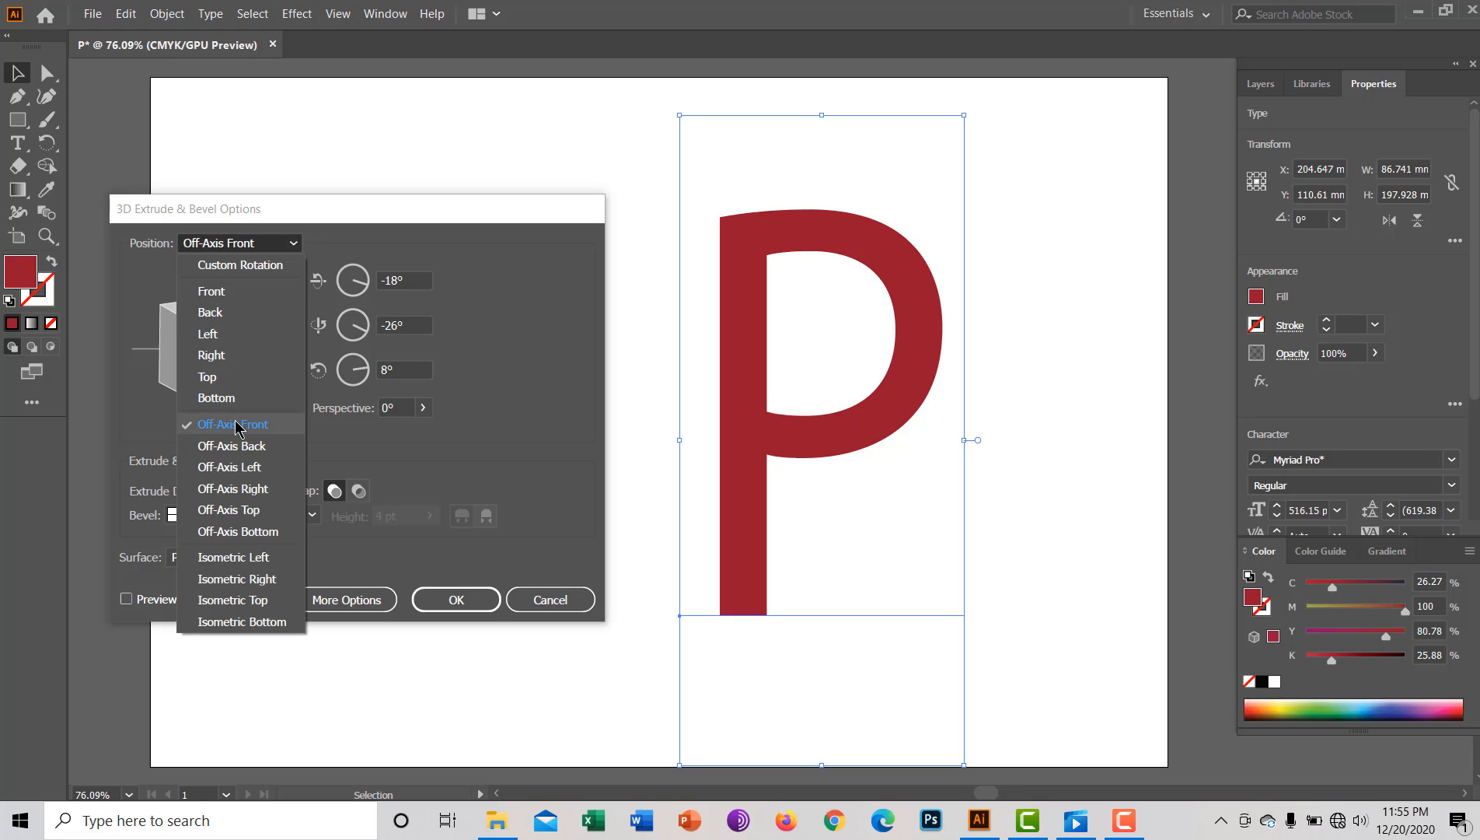
click(221, 267)
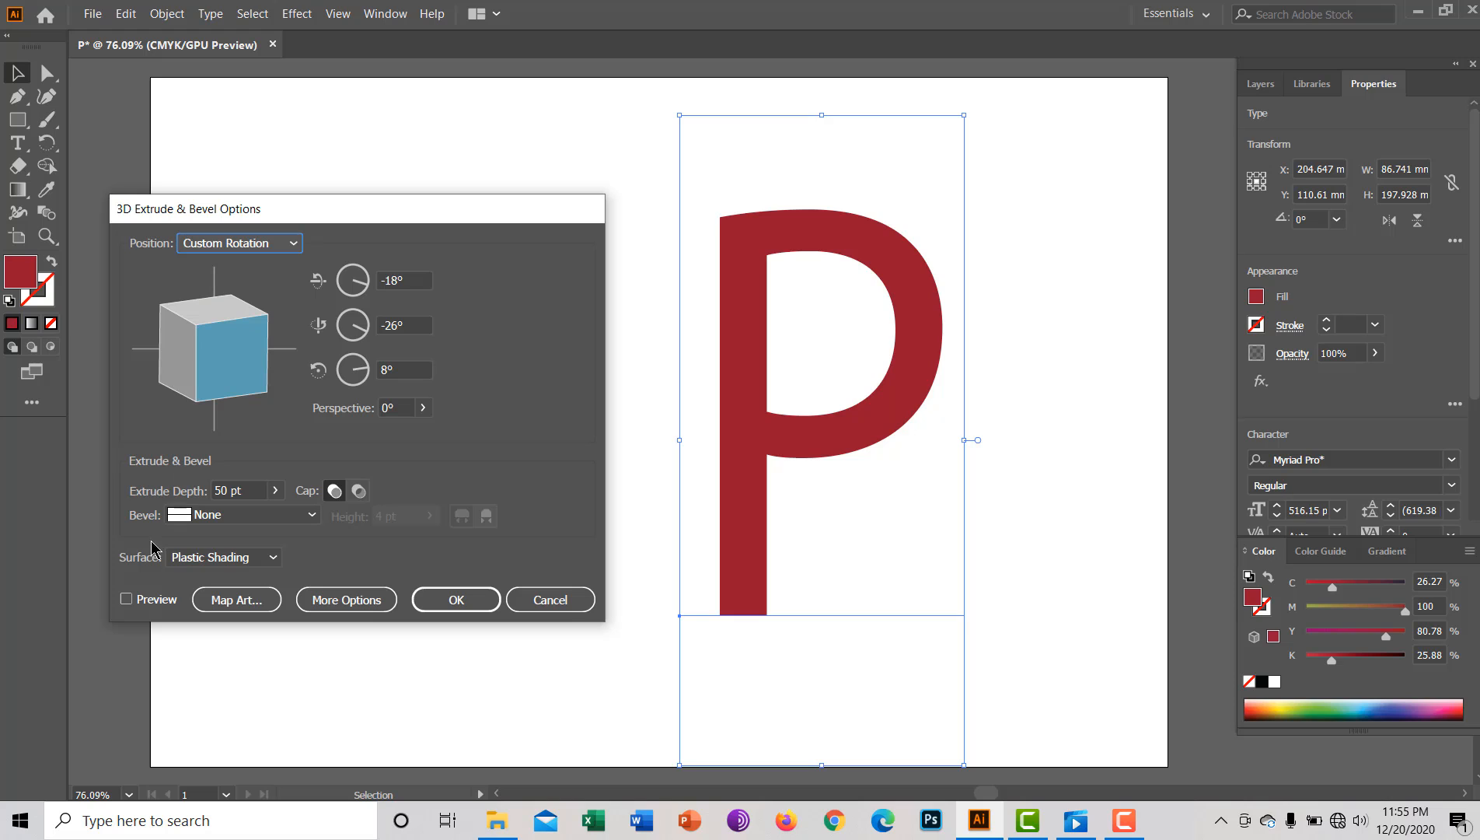
click(125, 599)
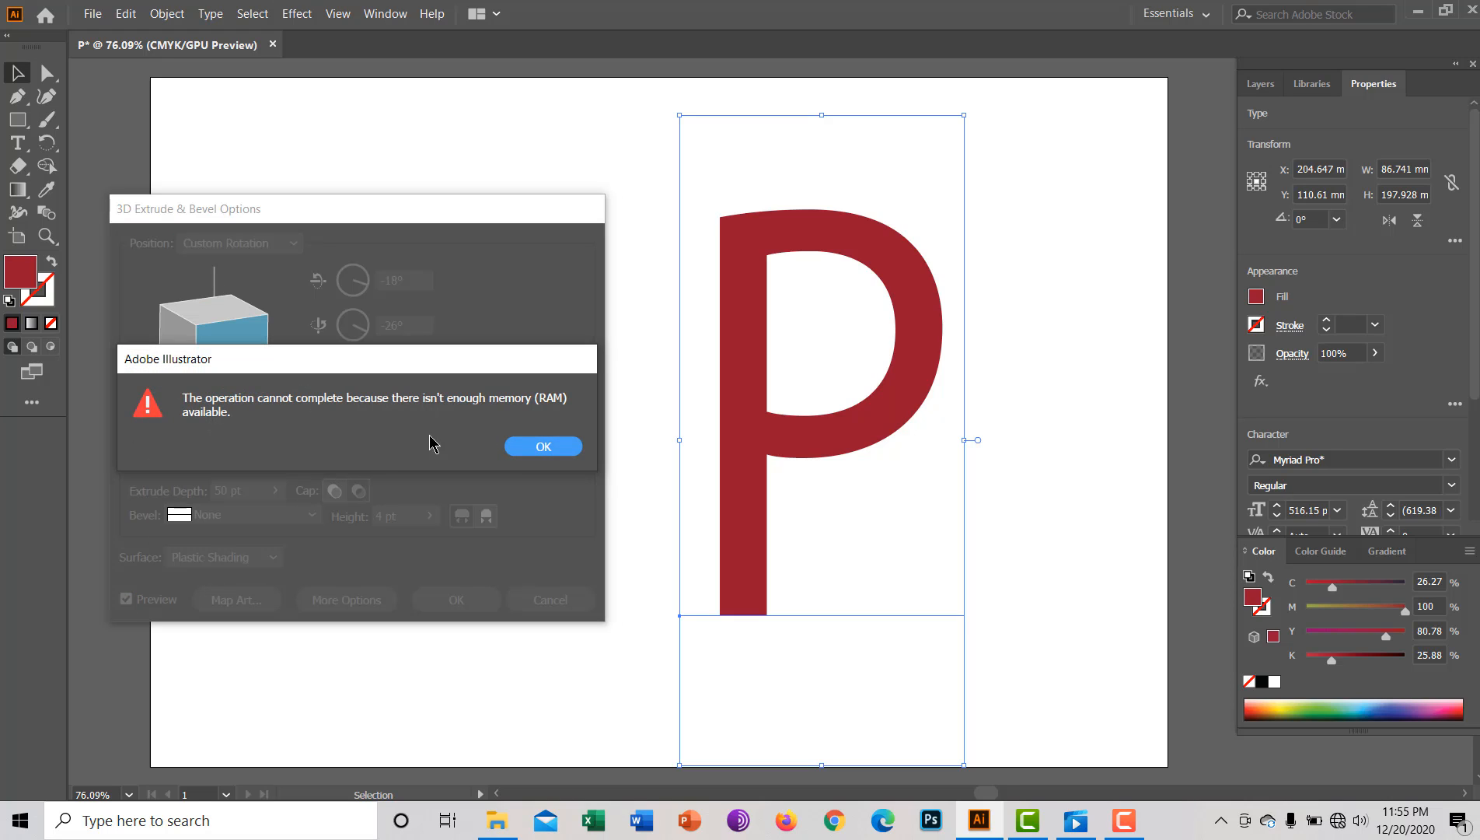
click(536, 449)
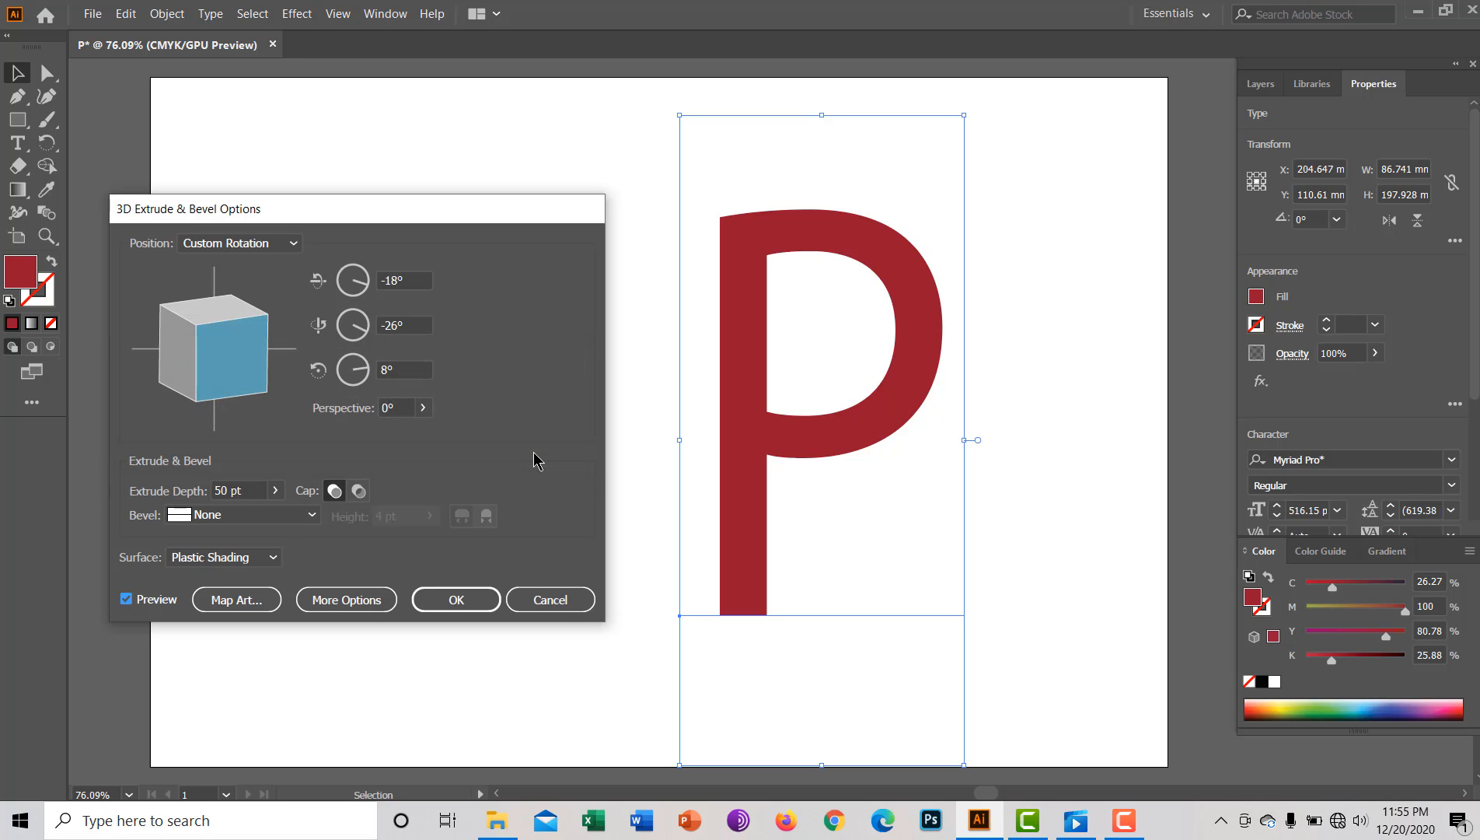
click(552, 603)
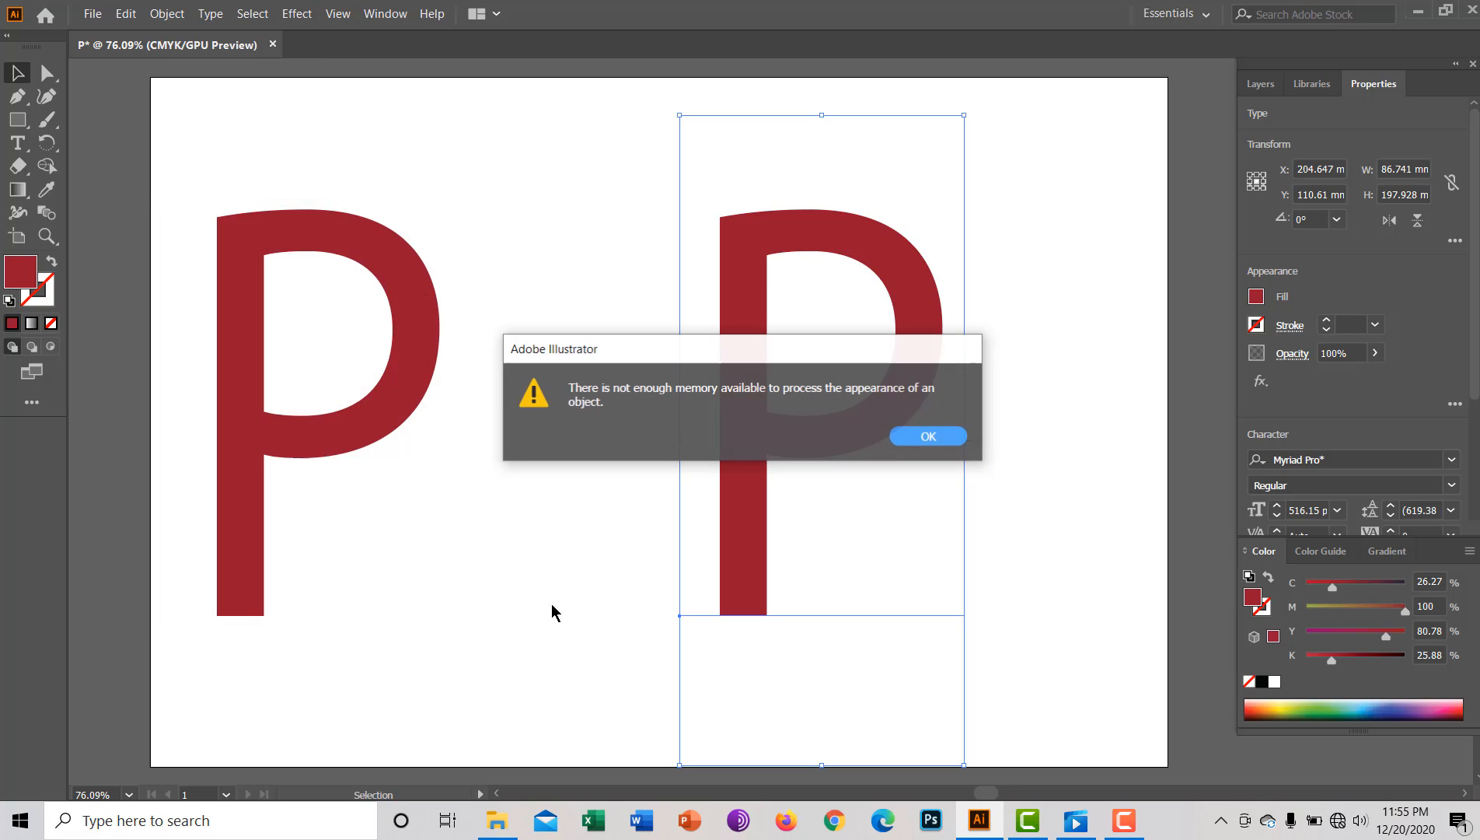
click(954, 434)
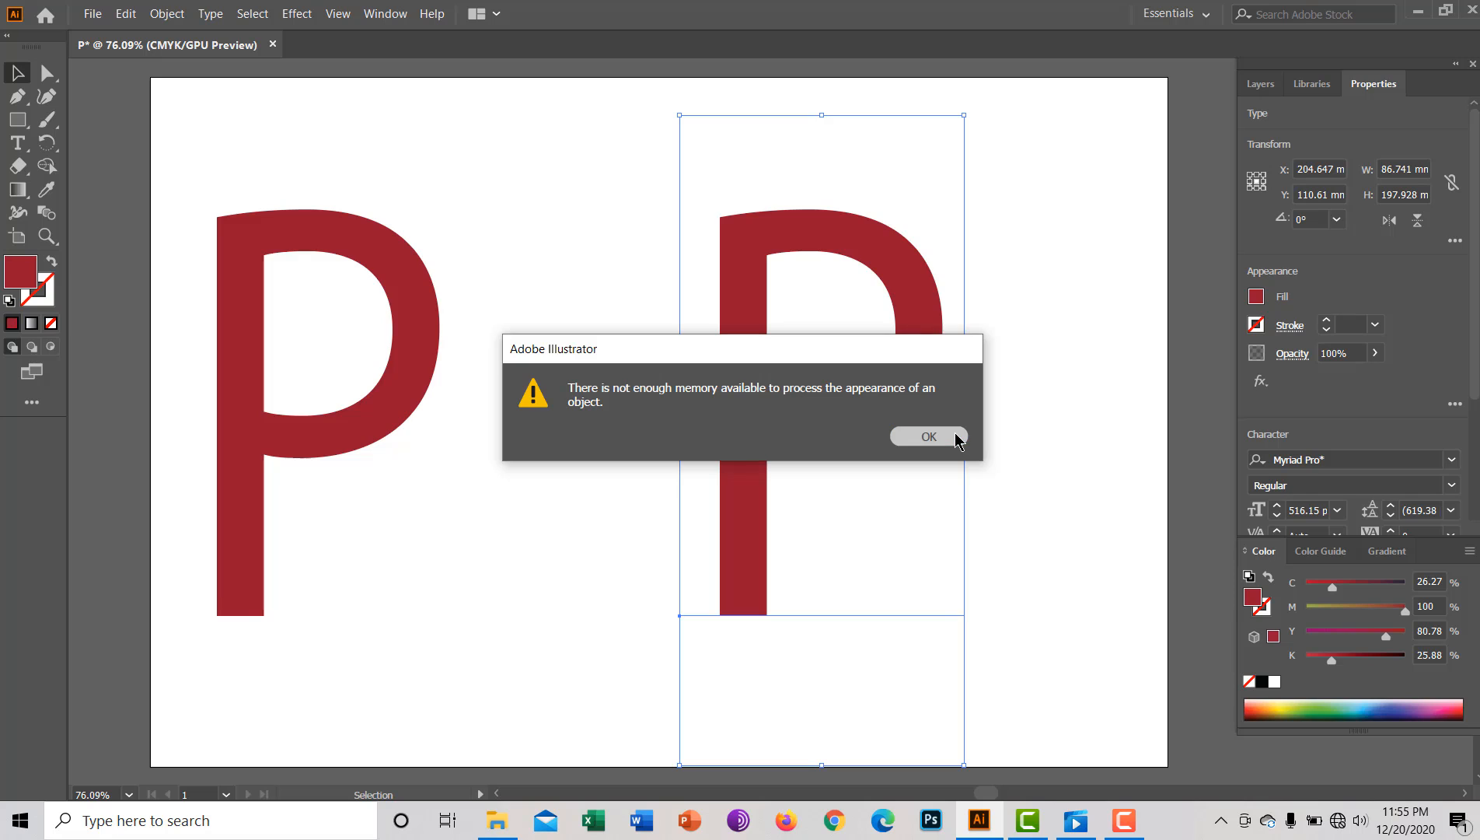
Apply 3D Extrude & Bevel to the original P with preview on and the position set to Custom Rotation.
click(371, 385)
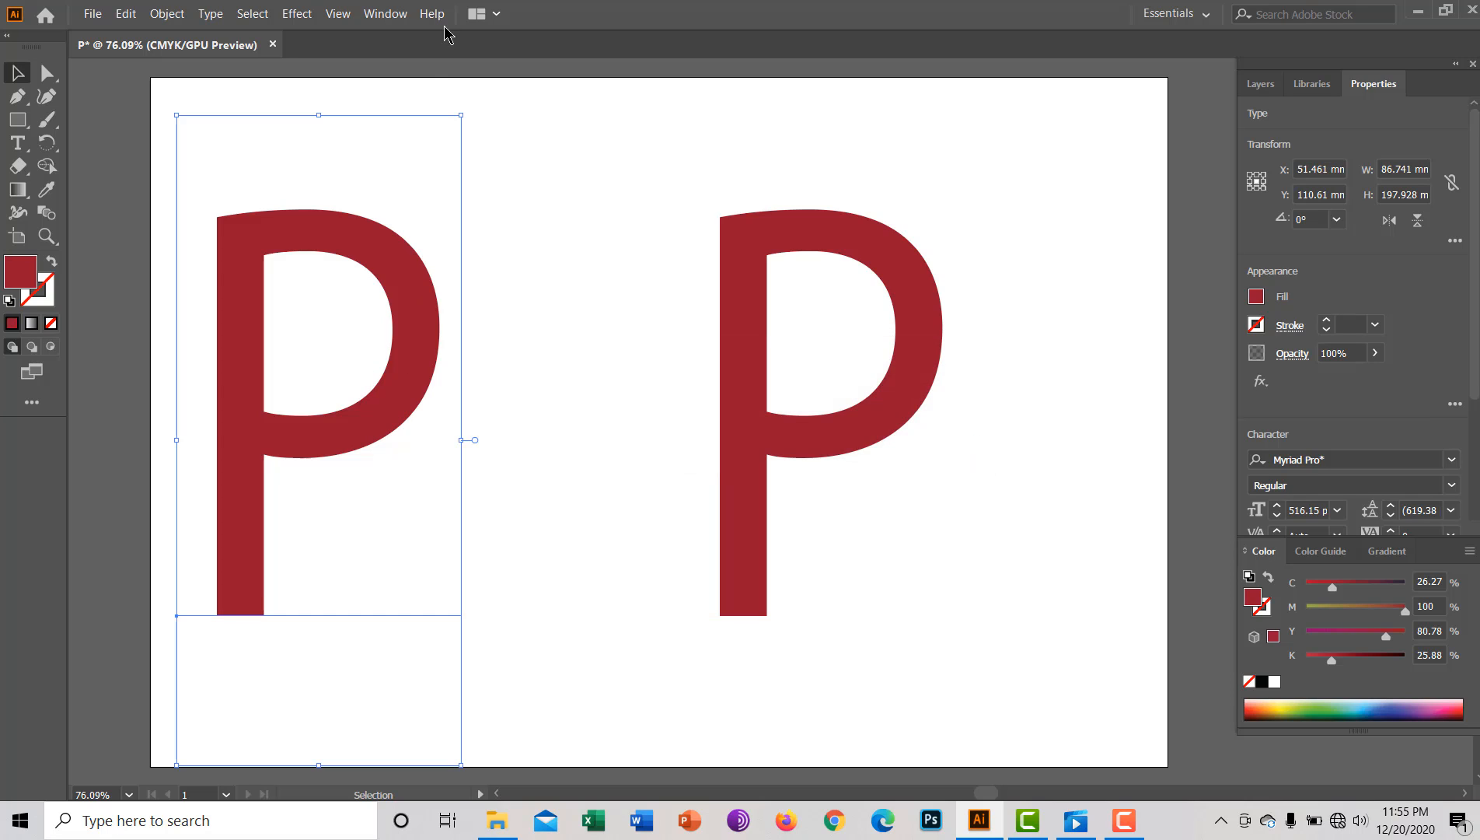
click(304, 17)
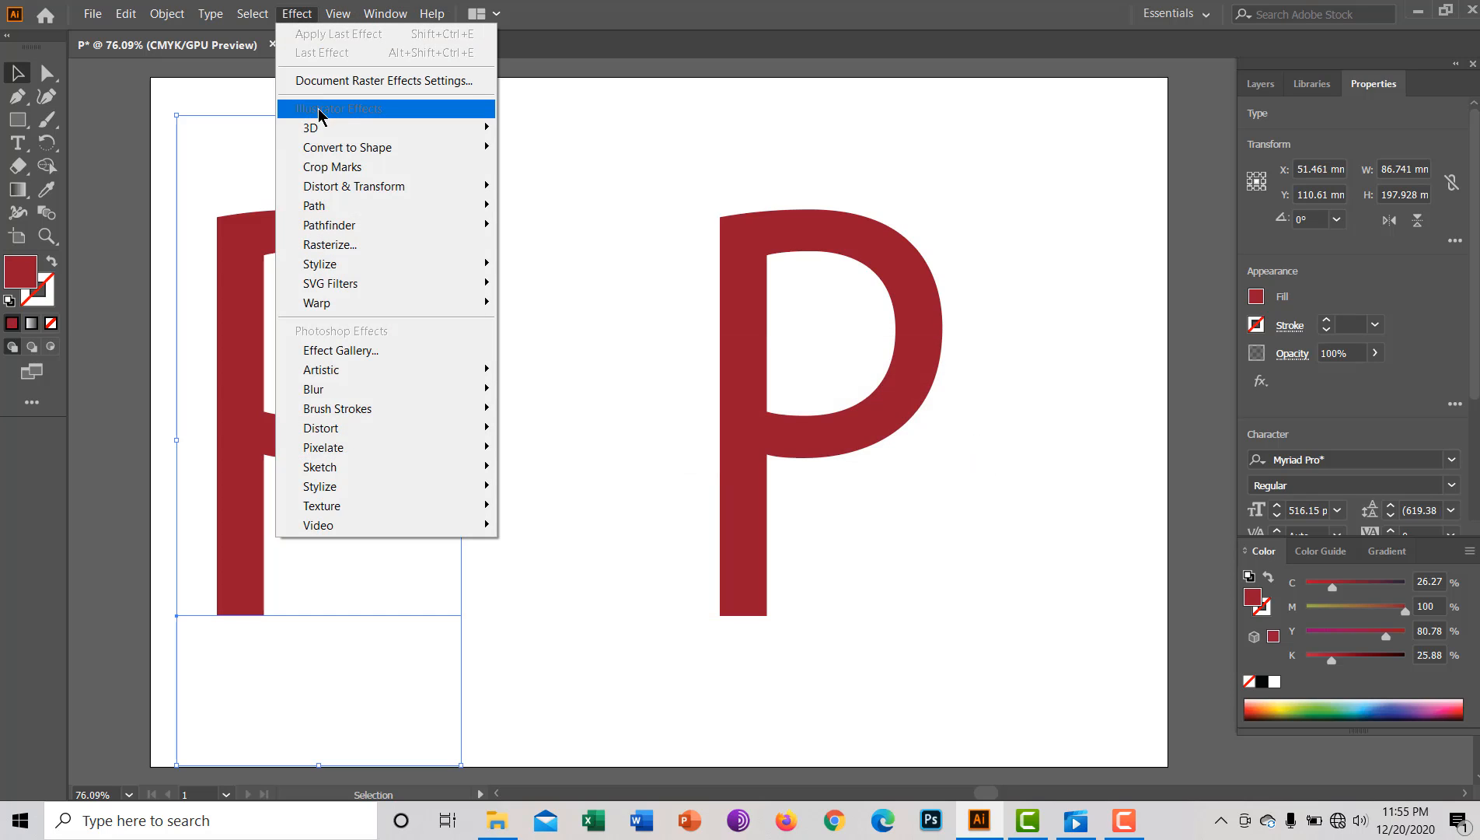
mouse_move(325, 128)
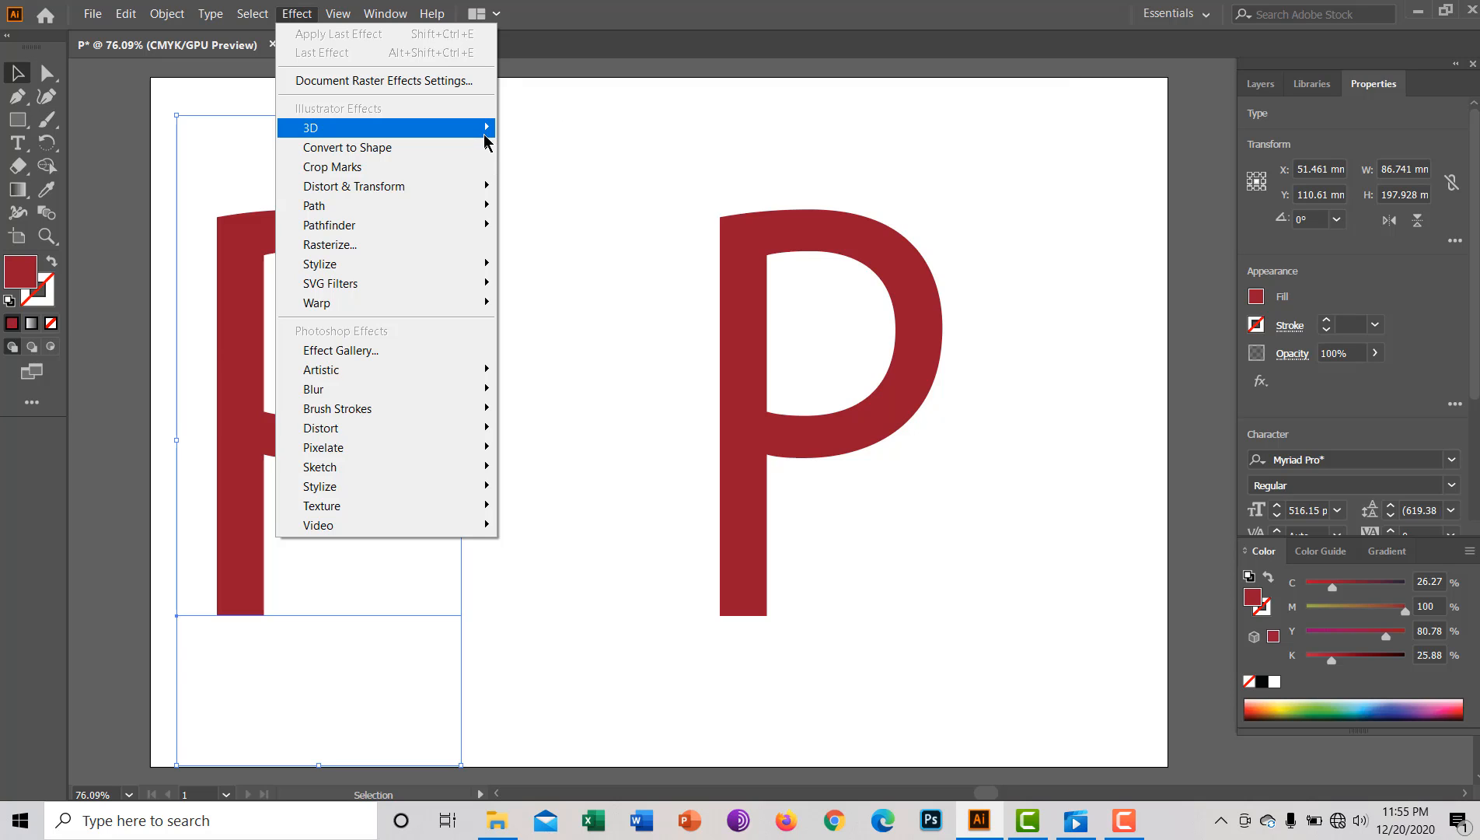
click(547, 129)
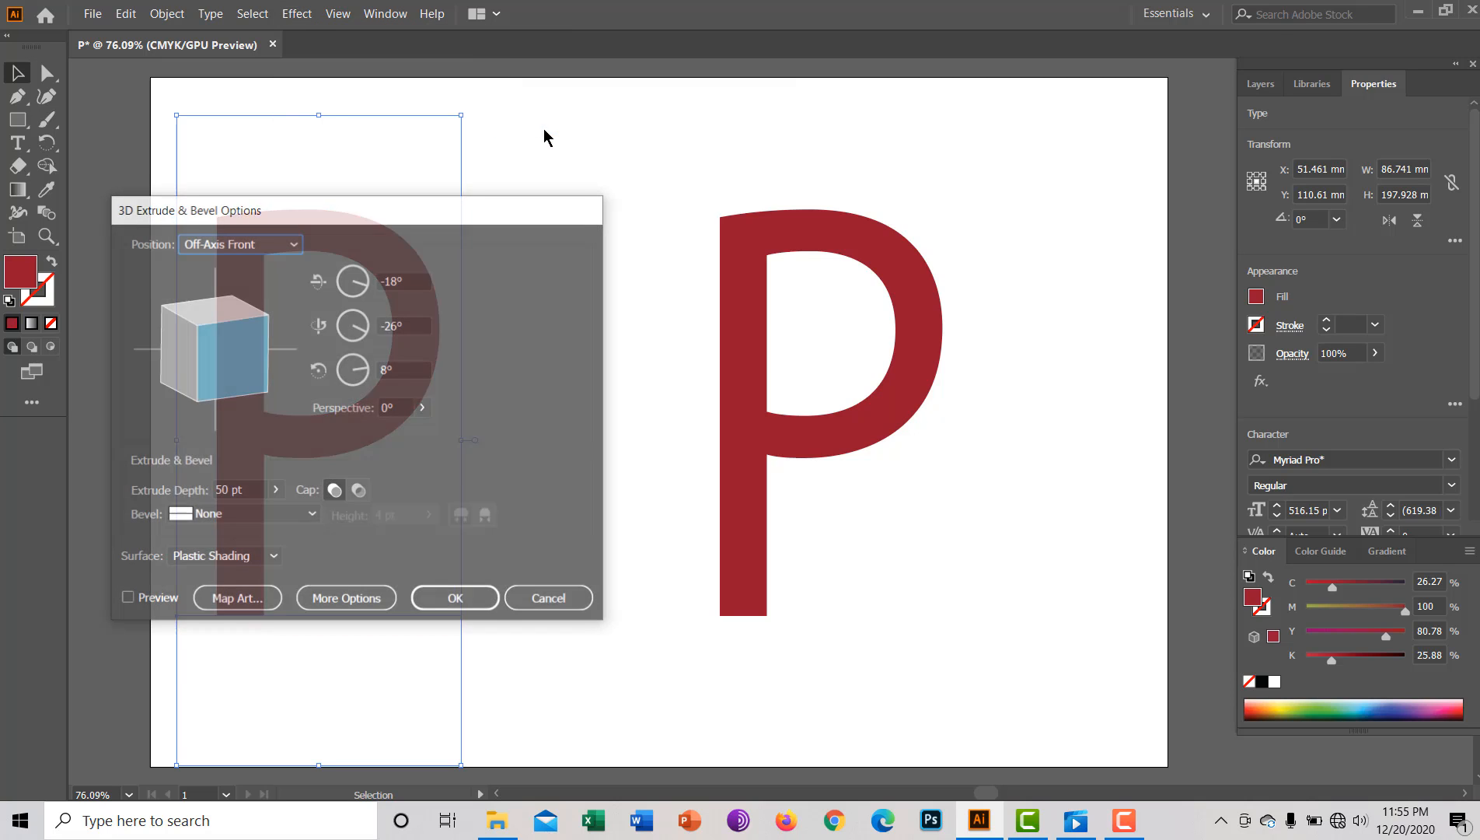
drag(400, 223, 804, 237)
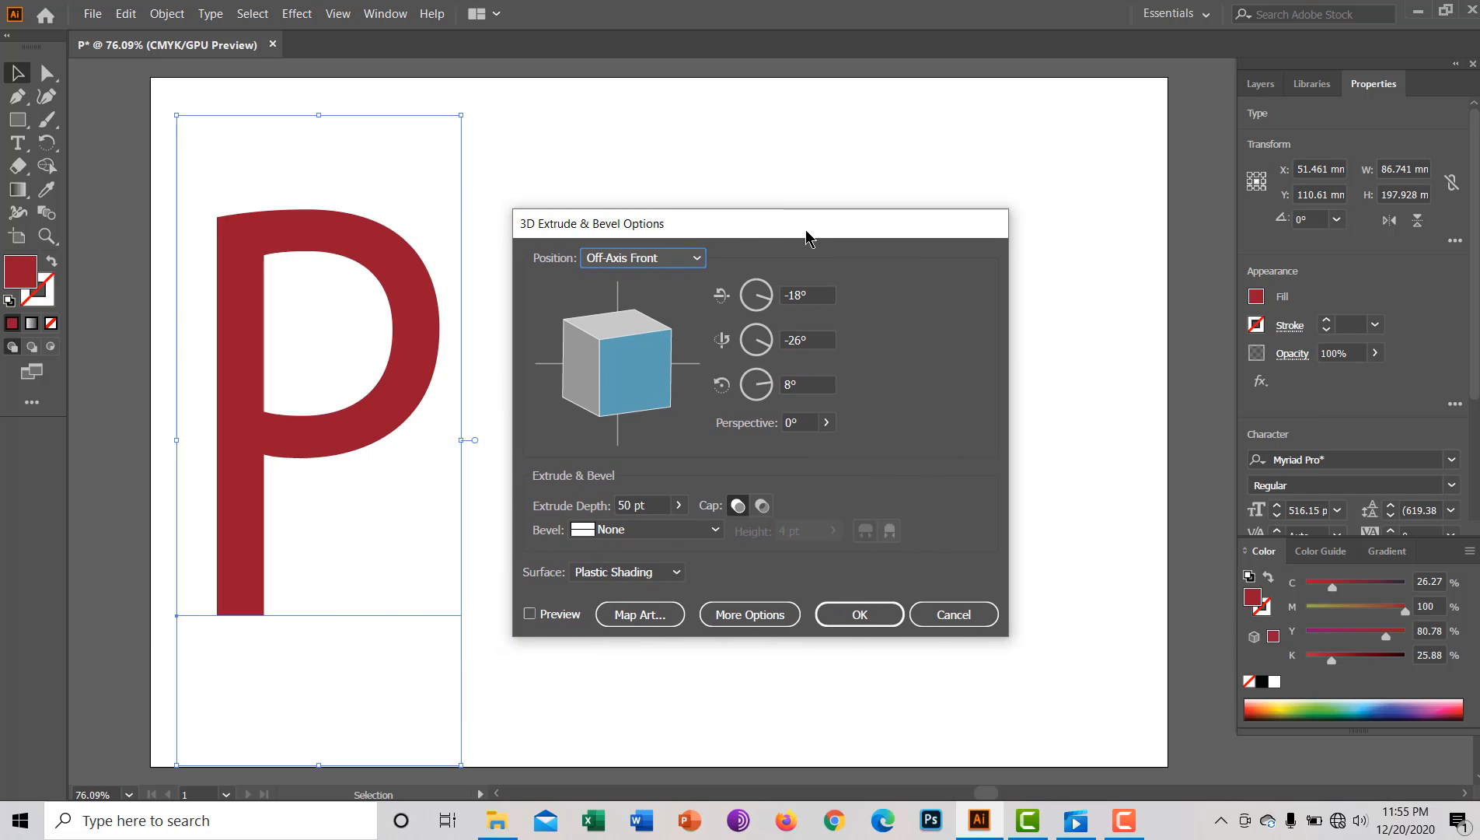
click(529, 613)
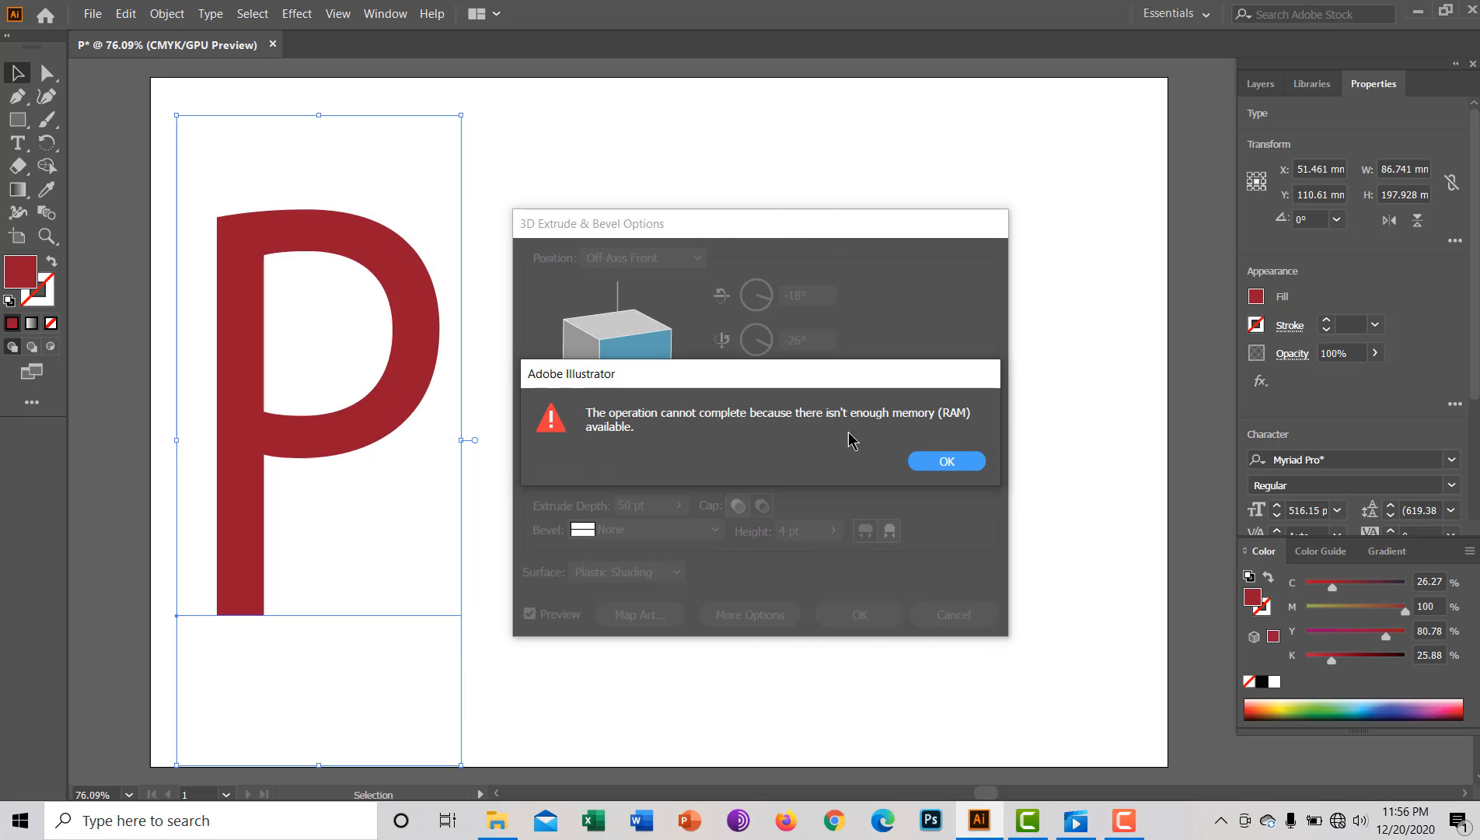
click(950, 460)
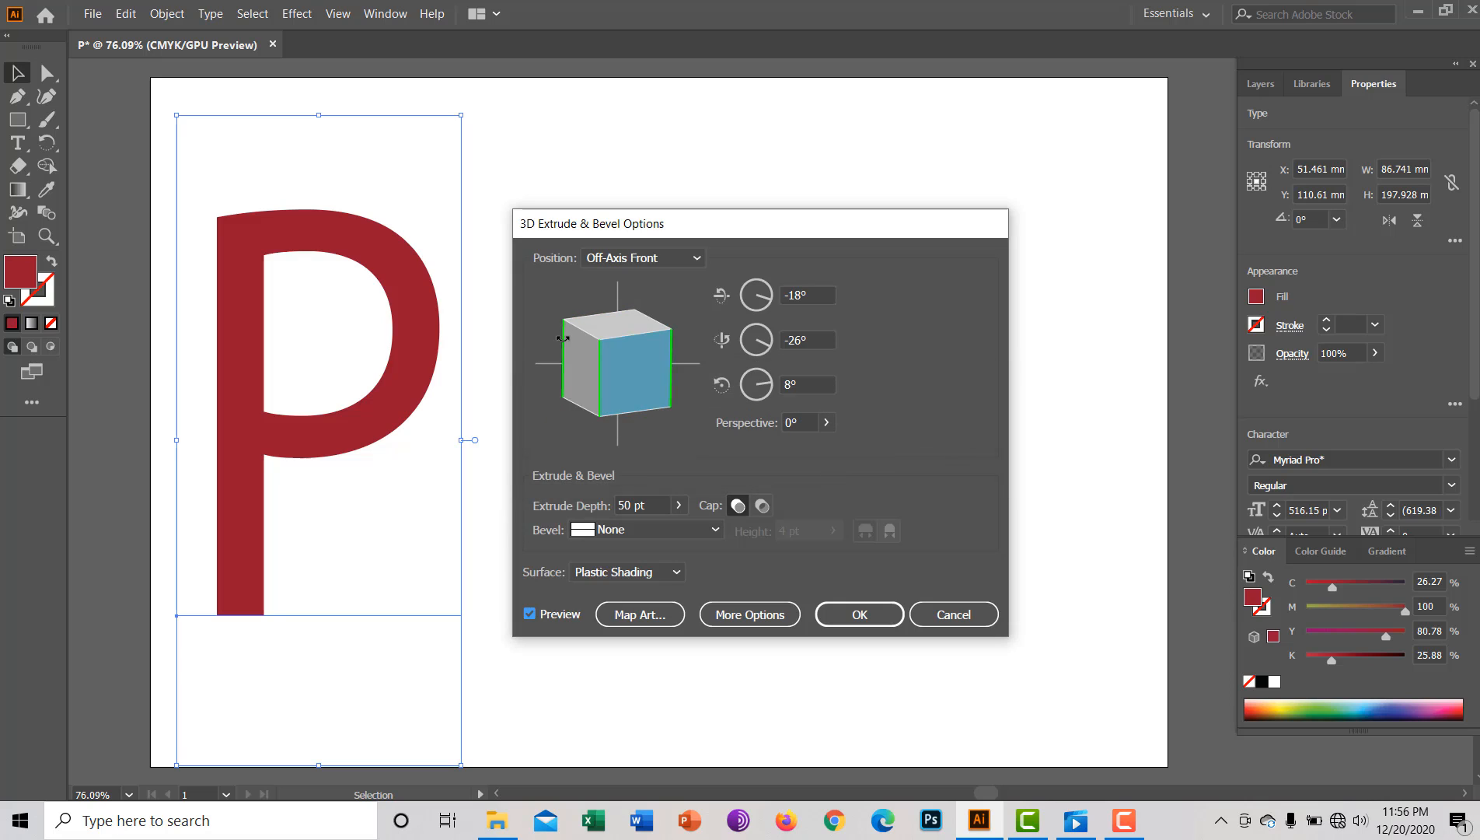
click(696, 258)
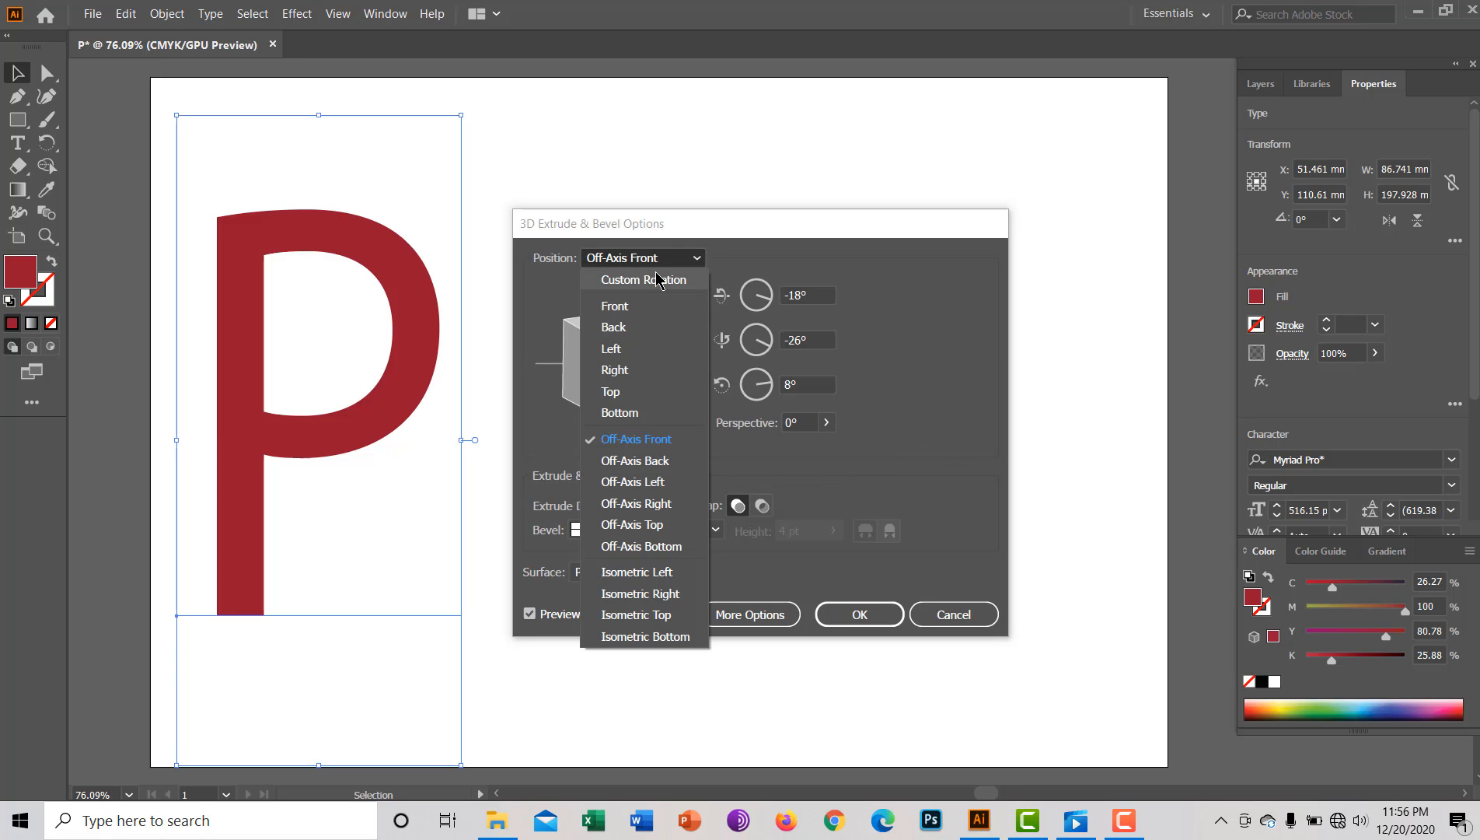
click(658, 280)
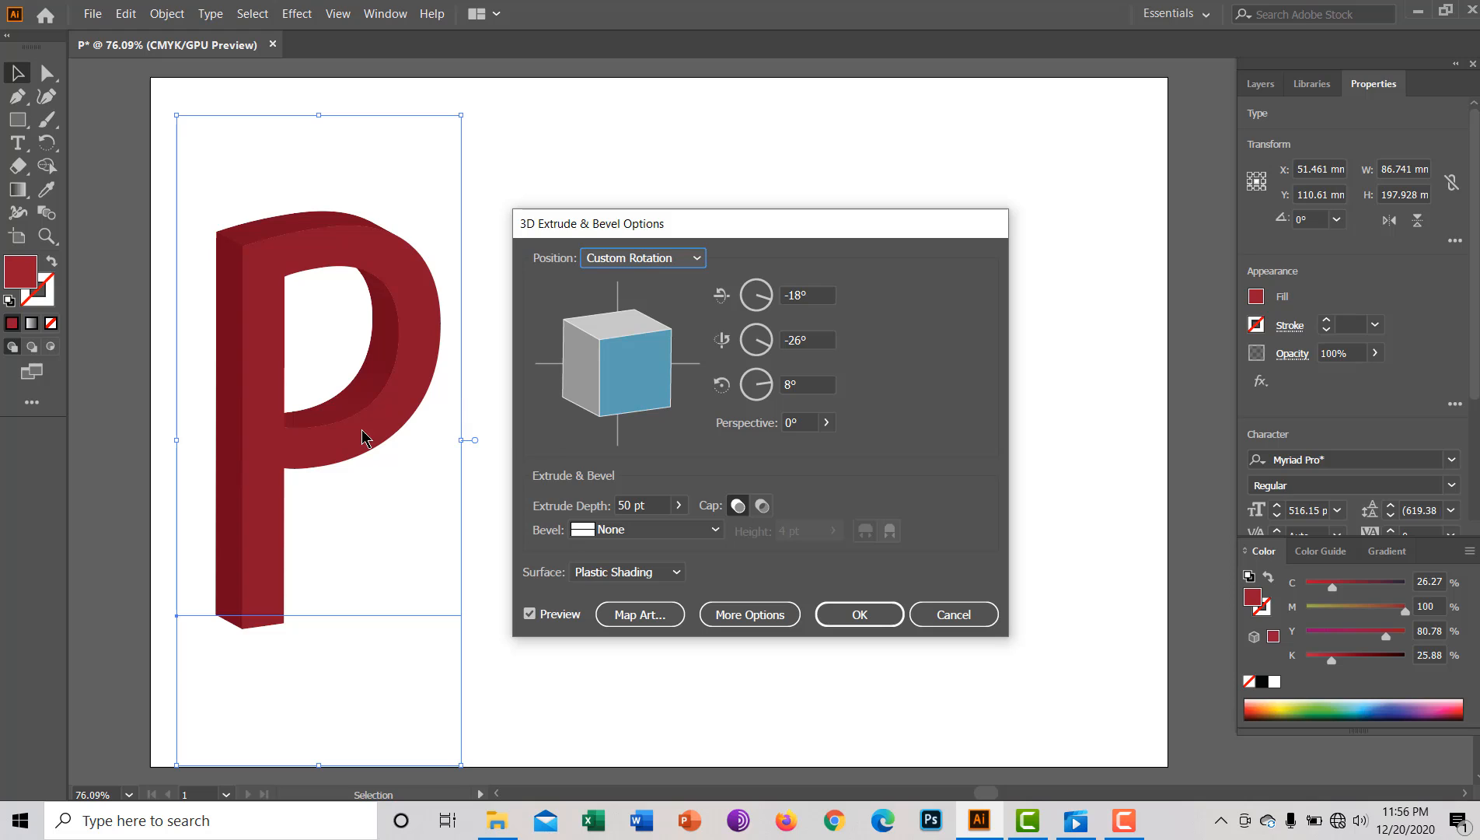
click(882, 617)
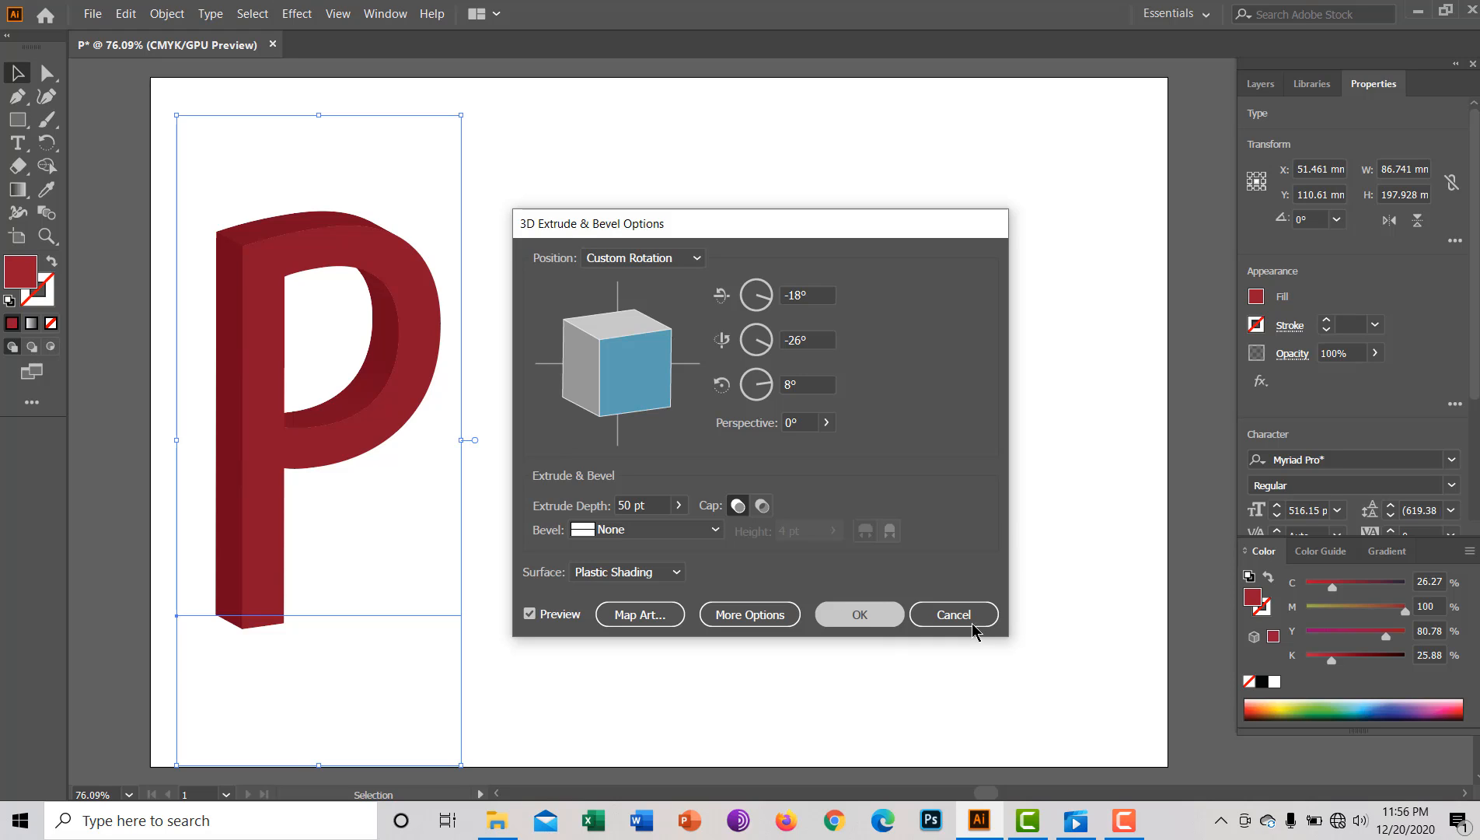